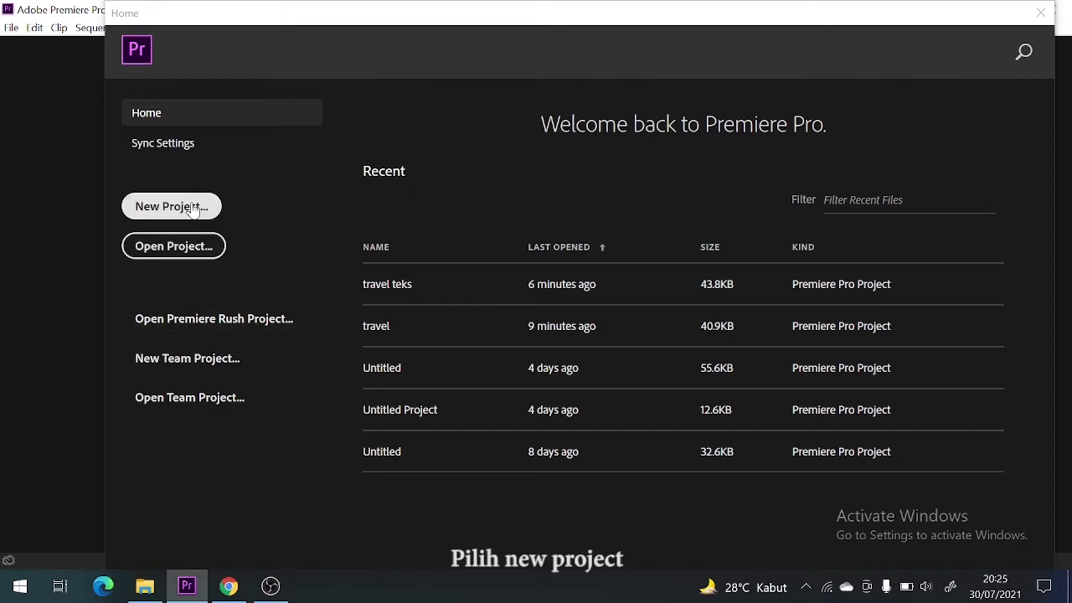
- Create a new Premiere Pro project named TRAVEL
click(191, 208)
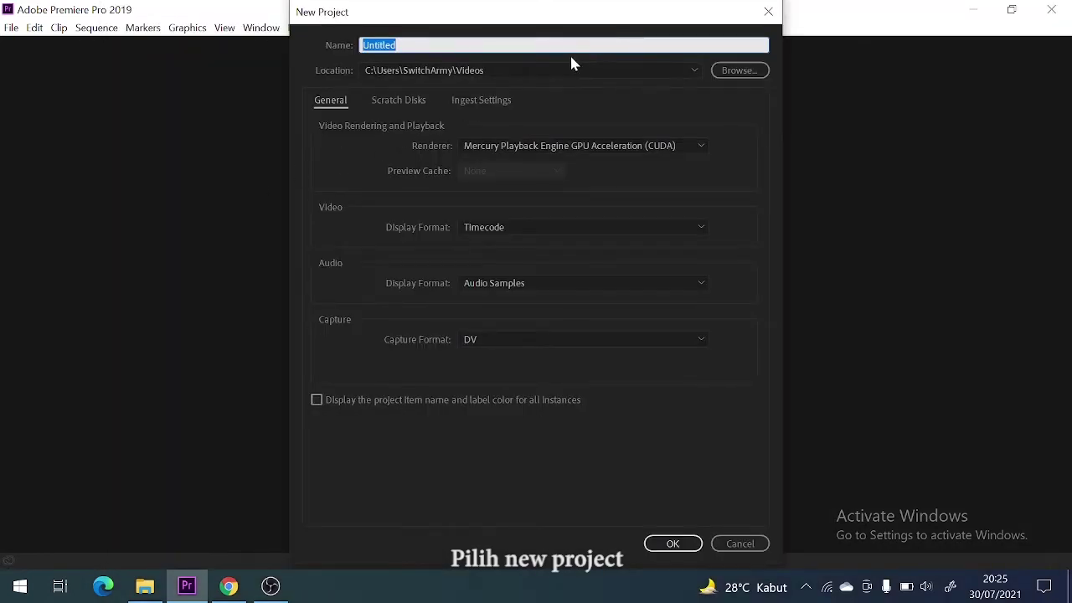
text(TRAVEL)
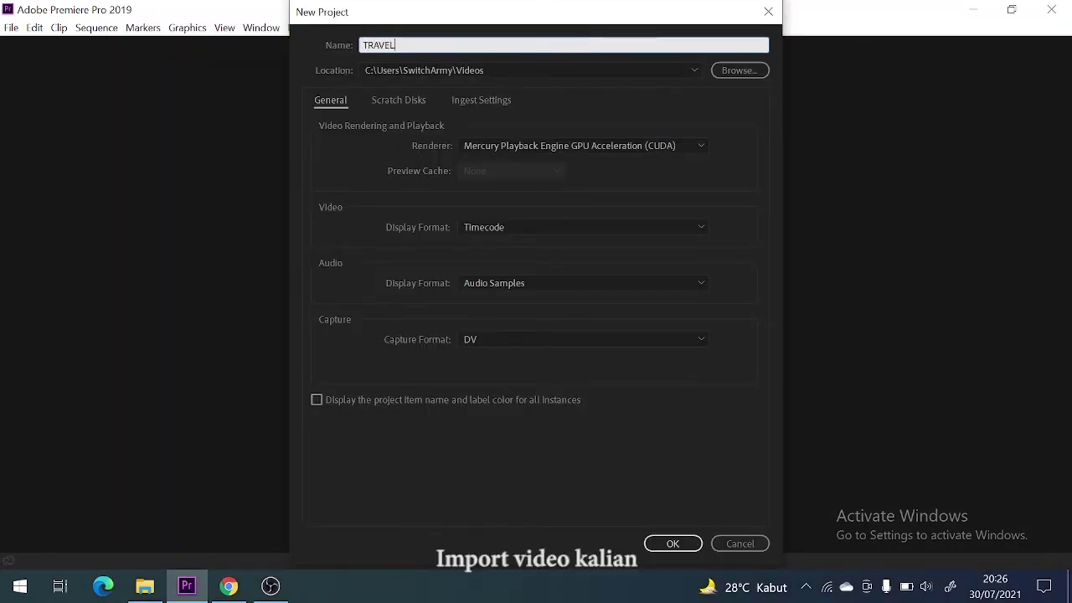
key(Return)
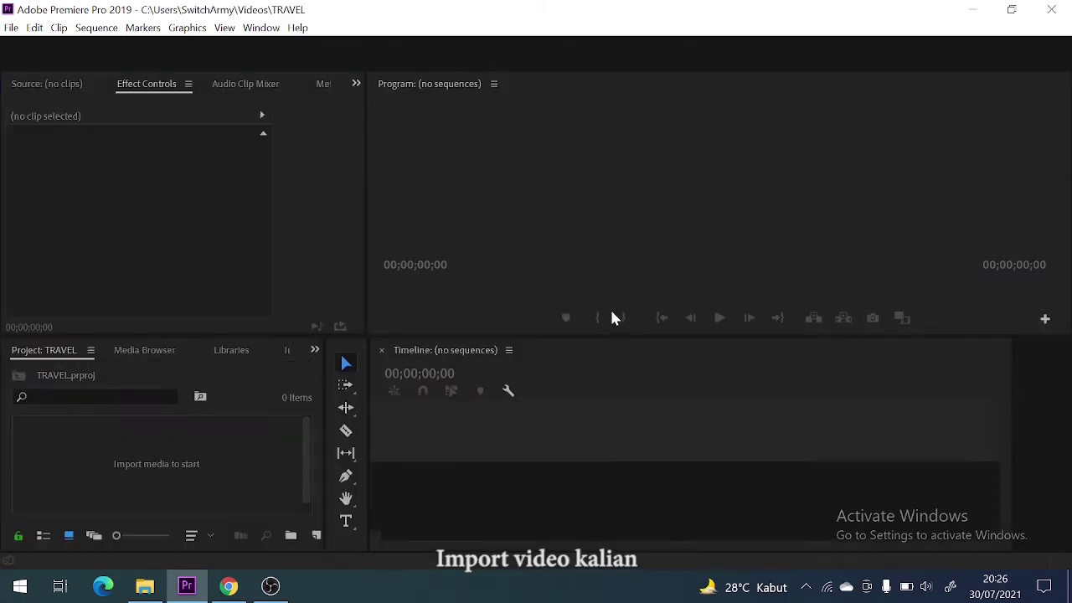
click(11, 28)
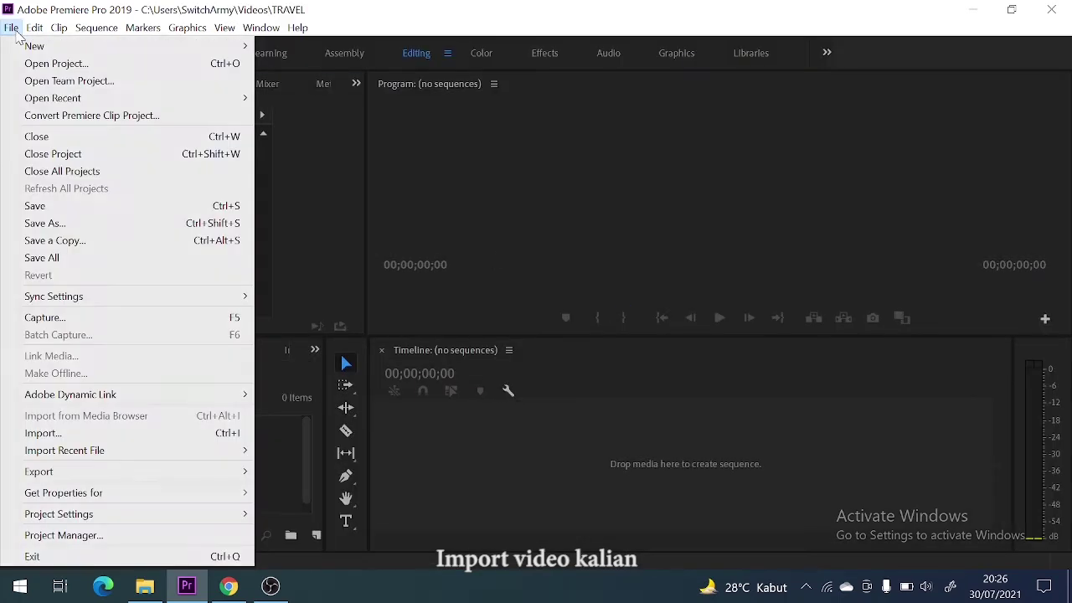
- Import footage.mp4 from the Videos folder and load it in the Source monitor
click(117, 441)
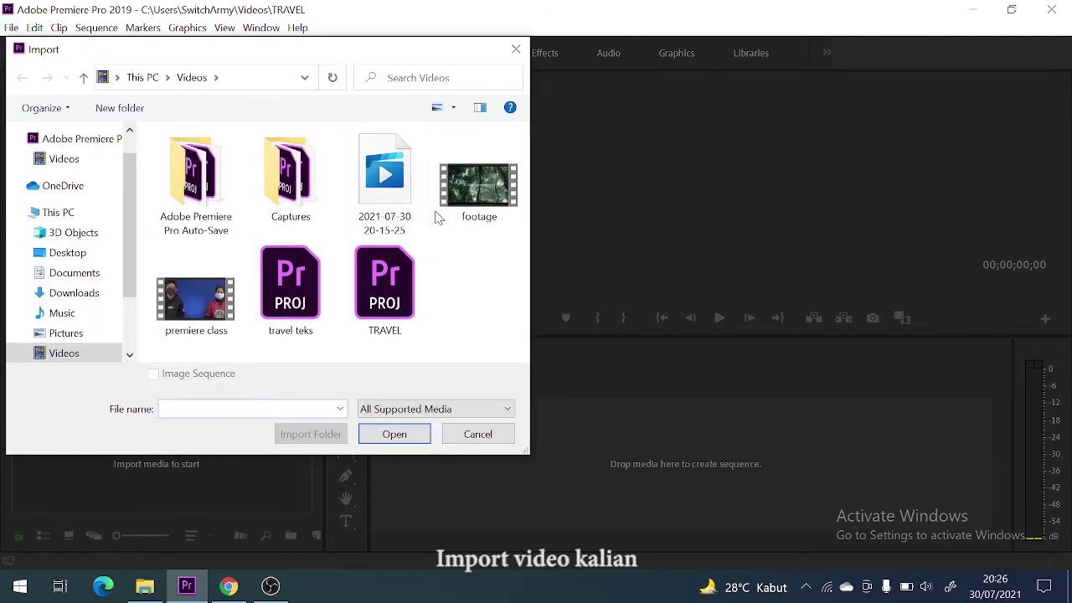
click(453, 215)
click(376, 437)
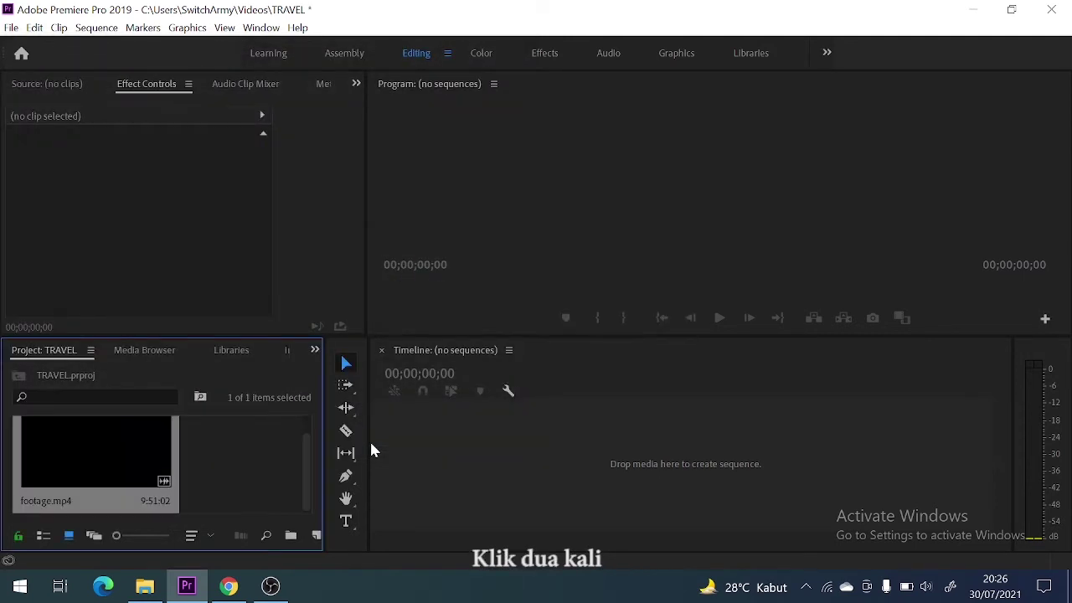
double_click(108, 471)
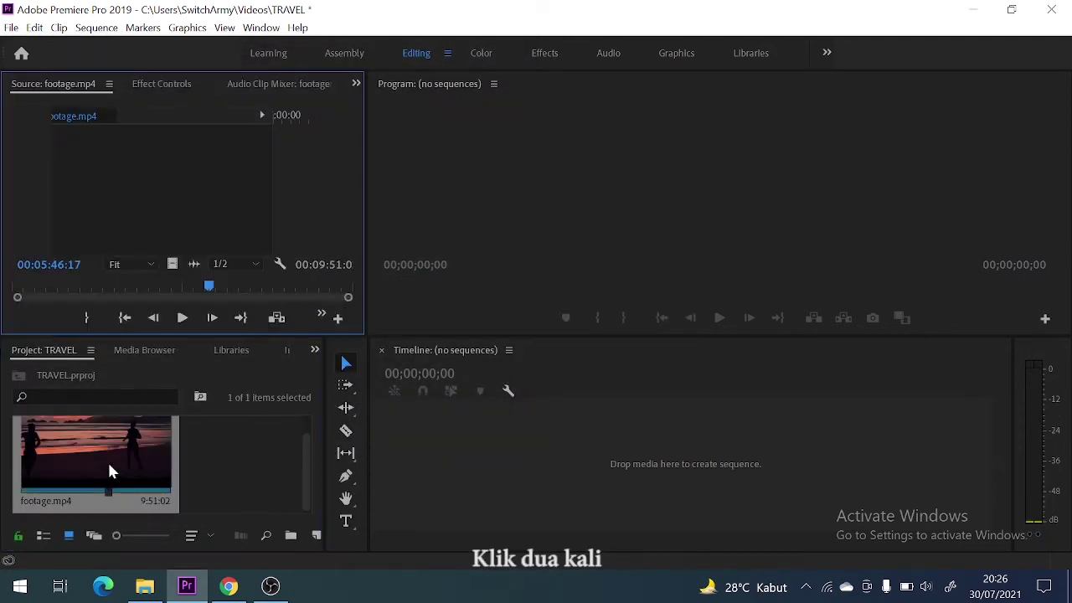
- Mark an In point at 00:01:45:21 and a later Out point on footage.mp4
click(72, 287)
key(i)
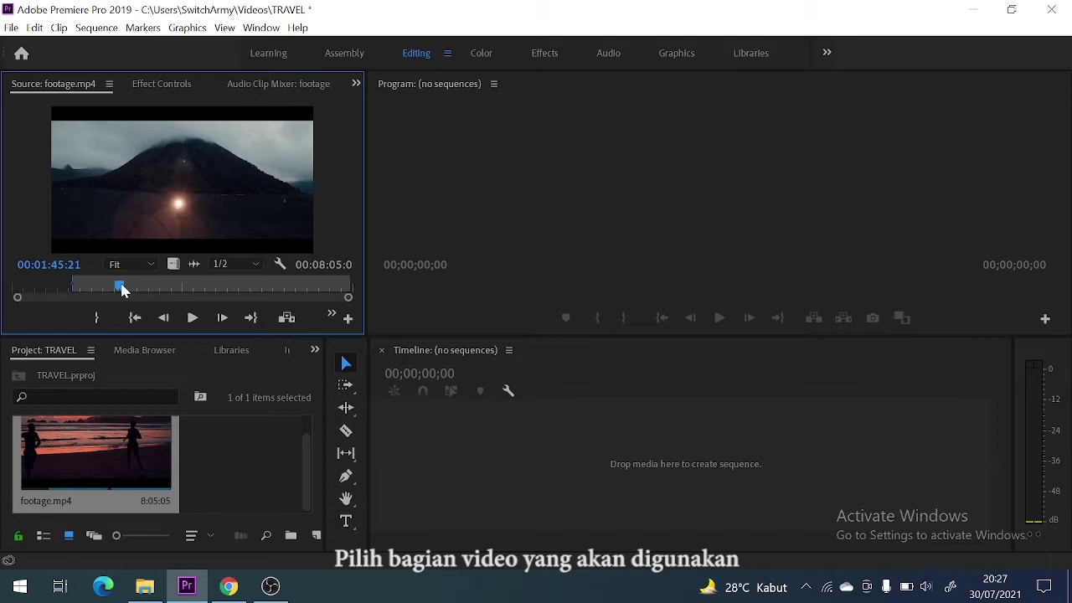
key(o)
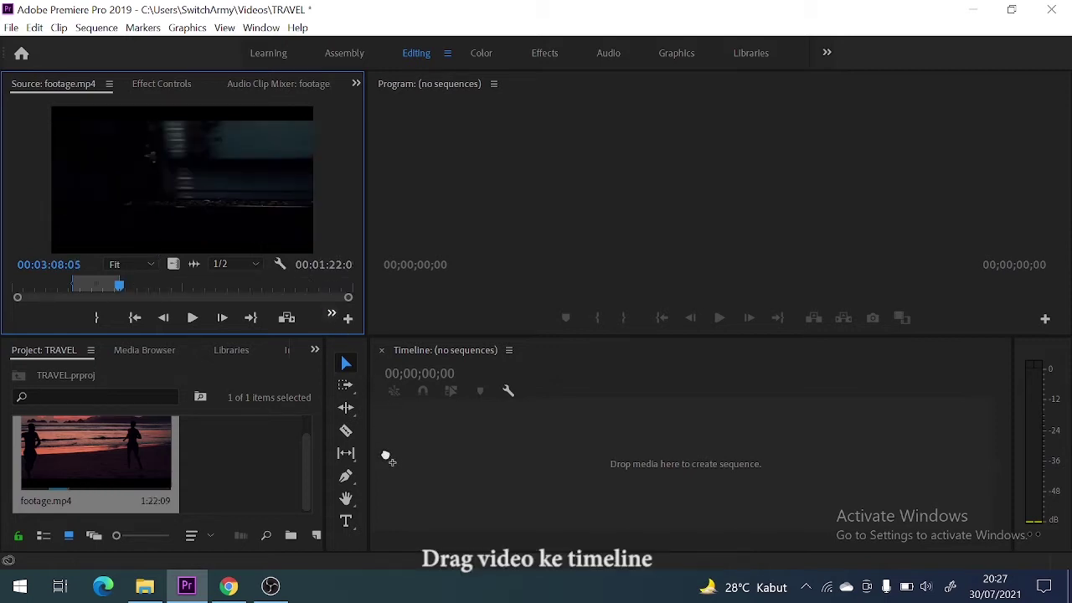
- Drop the marked footage into a new sequence and play it to 00:00:06:02
drag(385, 456, 386, 459)
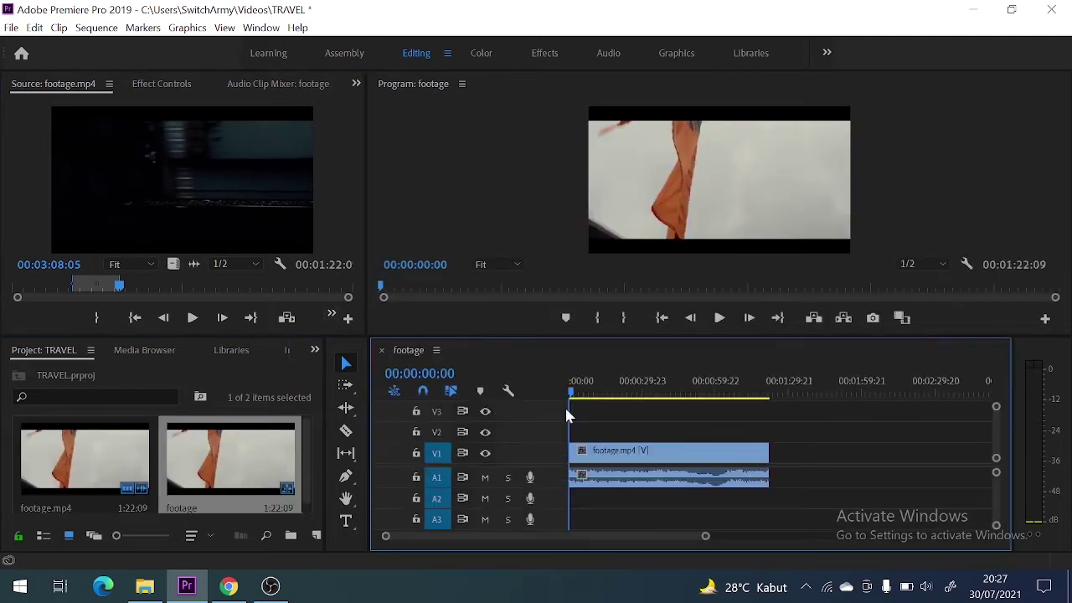
key(space)
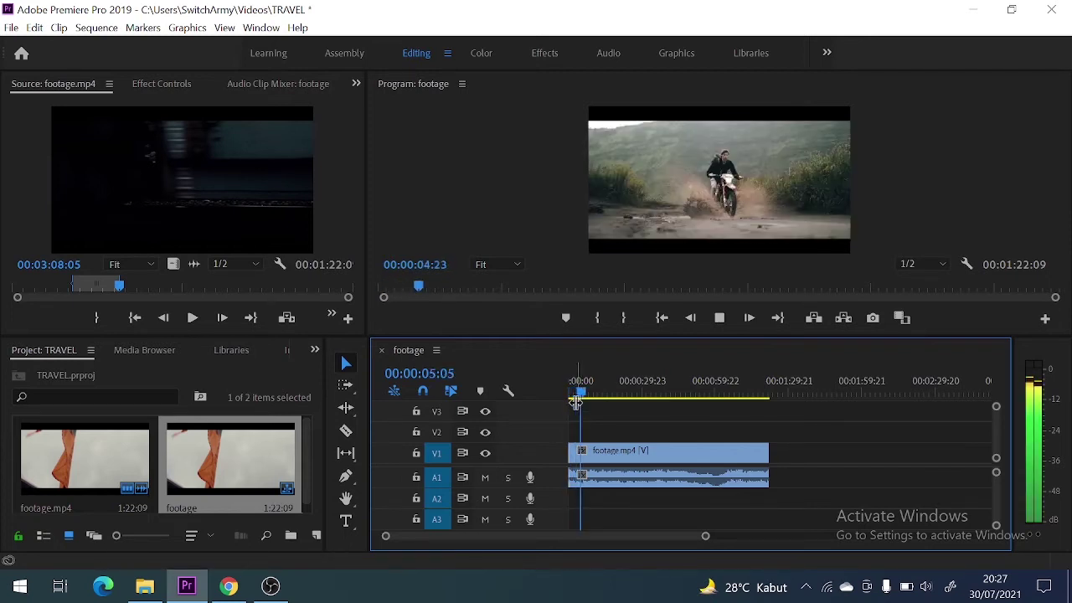
key(space)
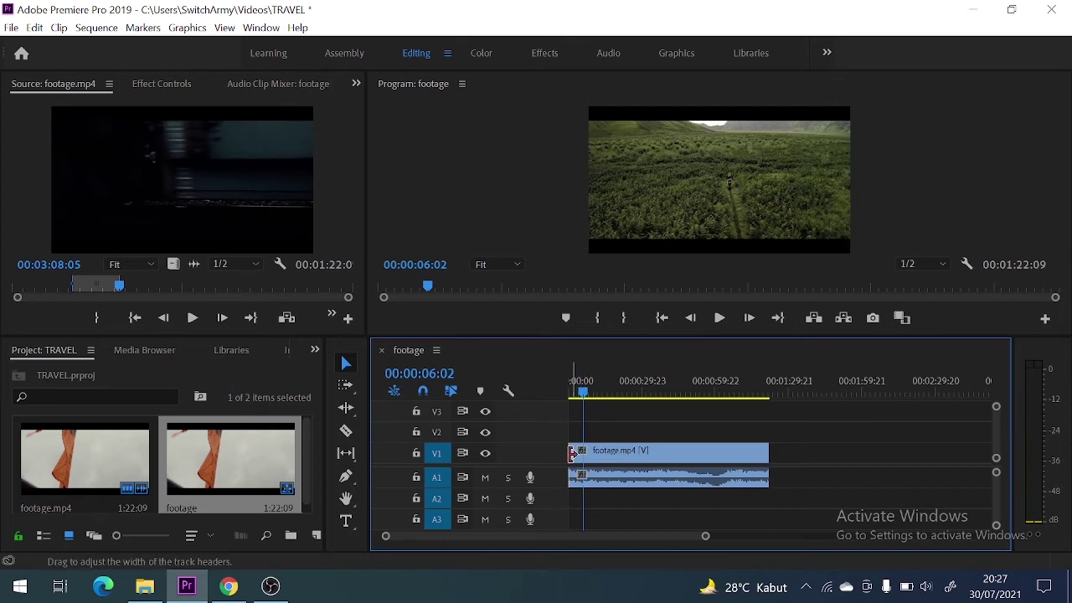
- Trim the clip's start to 00:00:06:02 and move it to the sequence start
drag(580, 453, 592, 453)
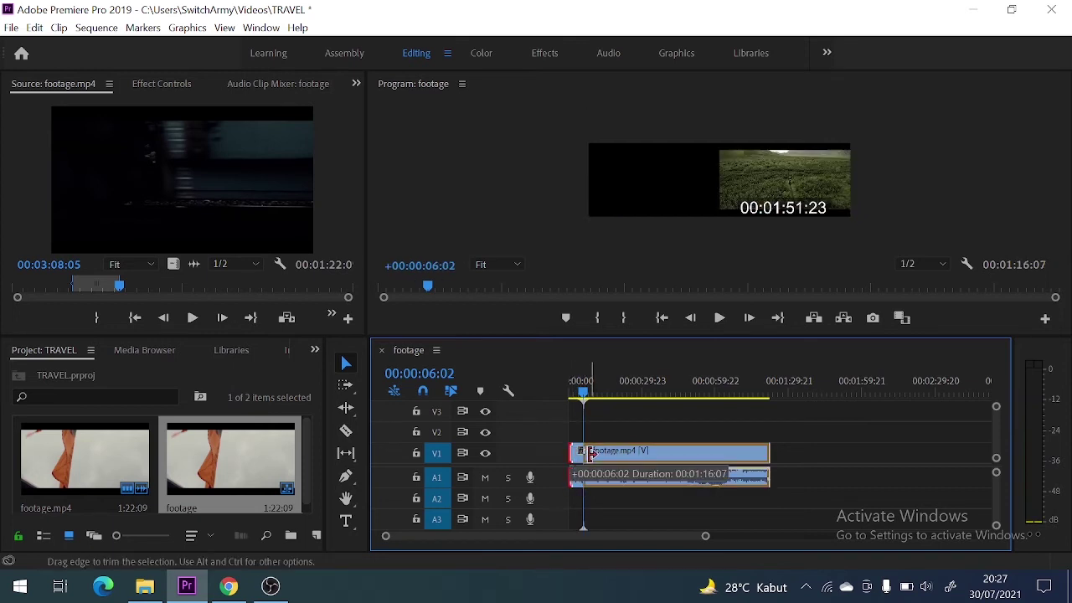
drag(609, 461, 594, 461)
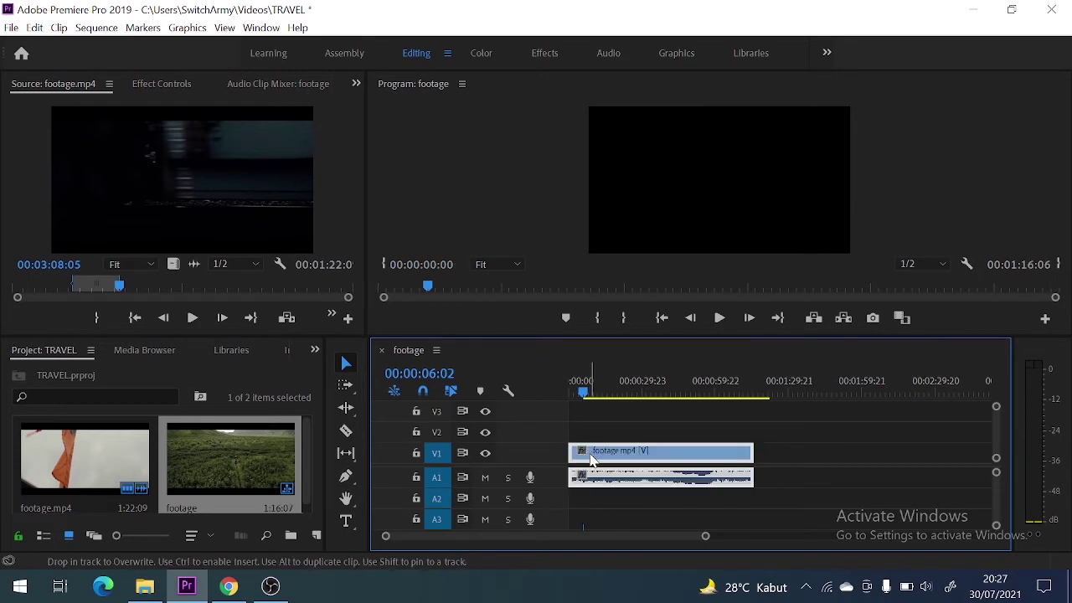
click(642, 458)
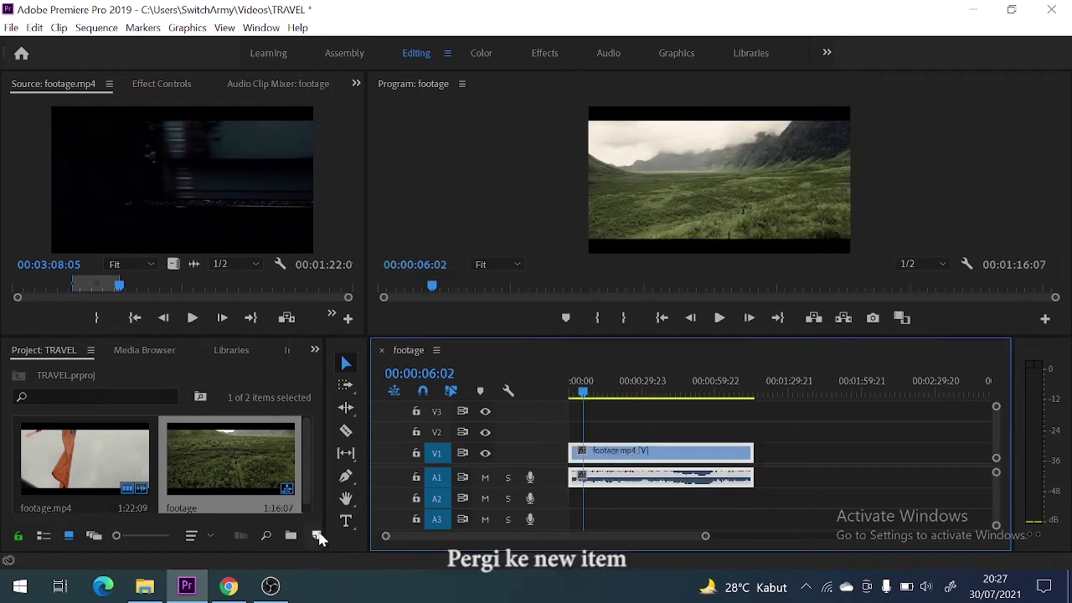
- Create a new Black Video item with default settings
click(316, 536)
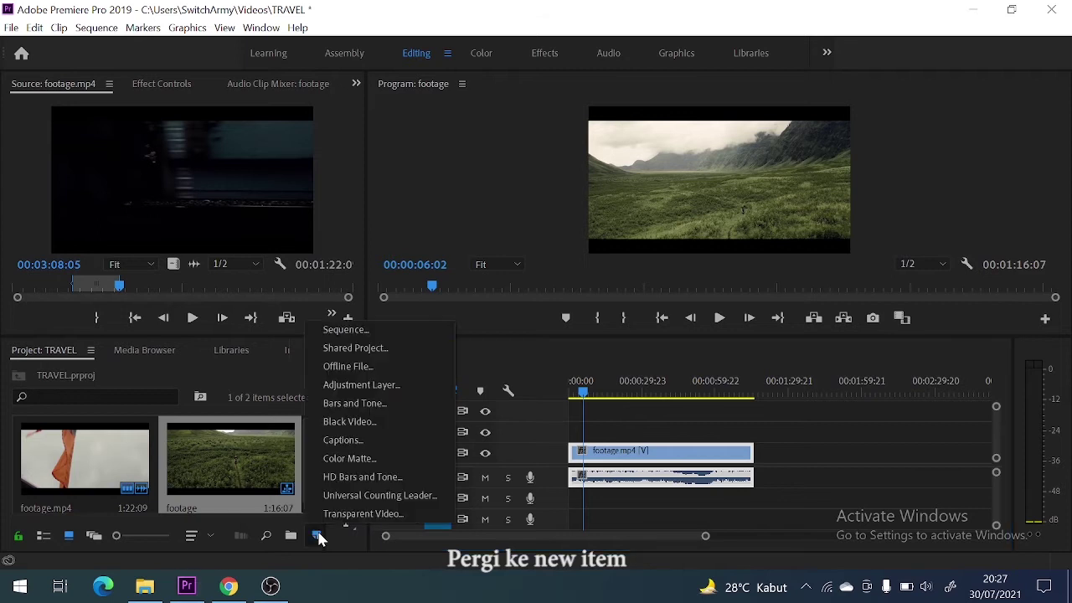
click(400, 426)
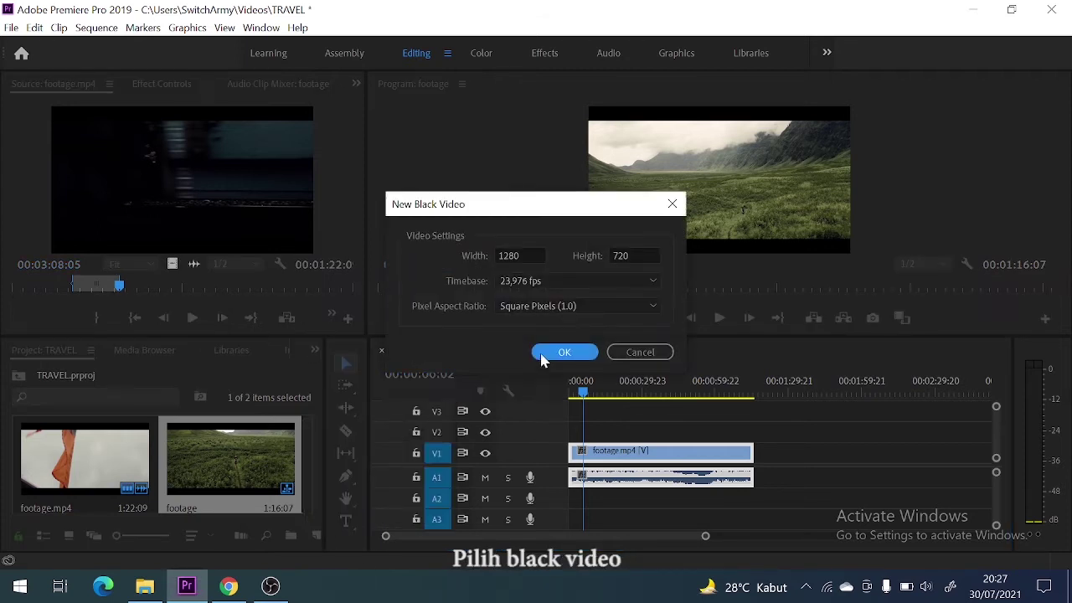
click(553, 352)
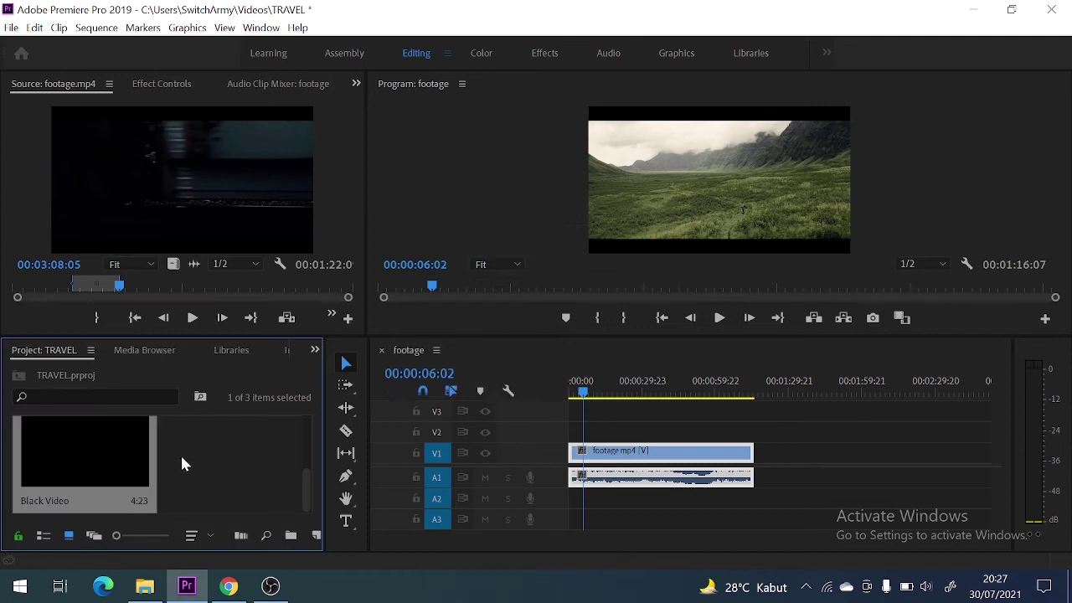
- Place Black Video on V2 at the start, extended to the footage's full length
drag(74, 479, 568, 434)
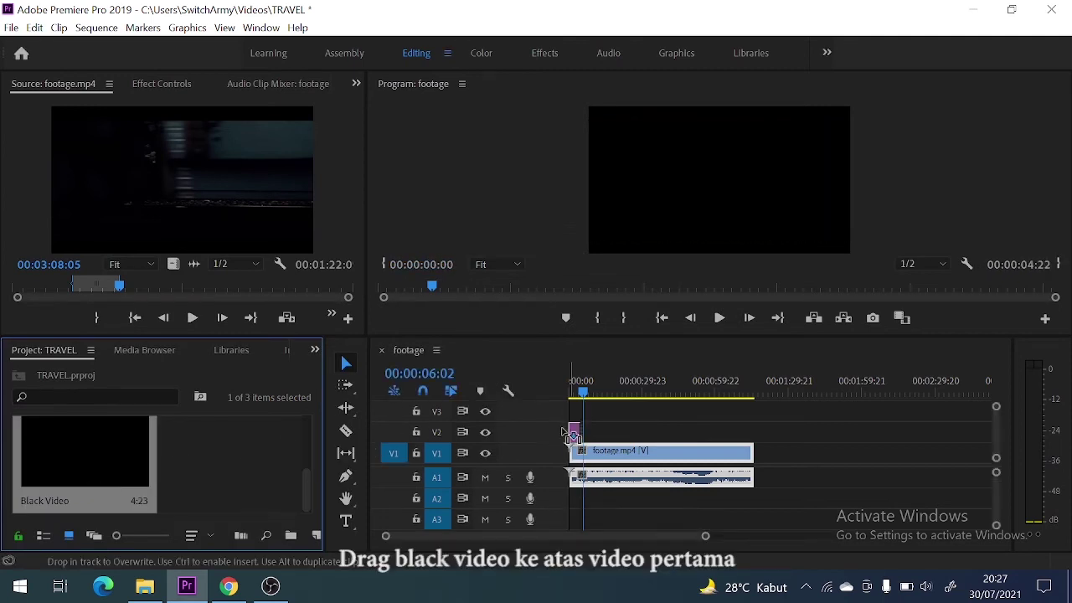
mouse_move(581, 431)
mouse_down()
mouse_move(728, 417)
mouse_move(759, 423)
mouse_move(753, 437)
mouse_up()
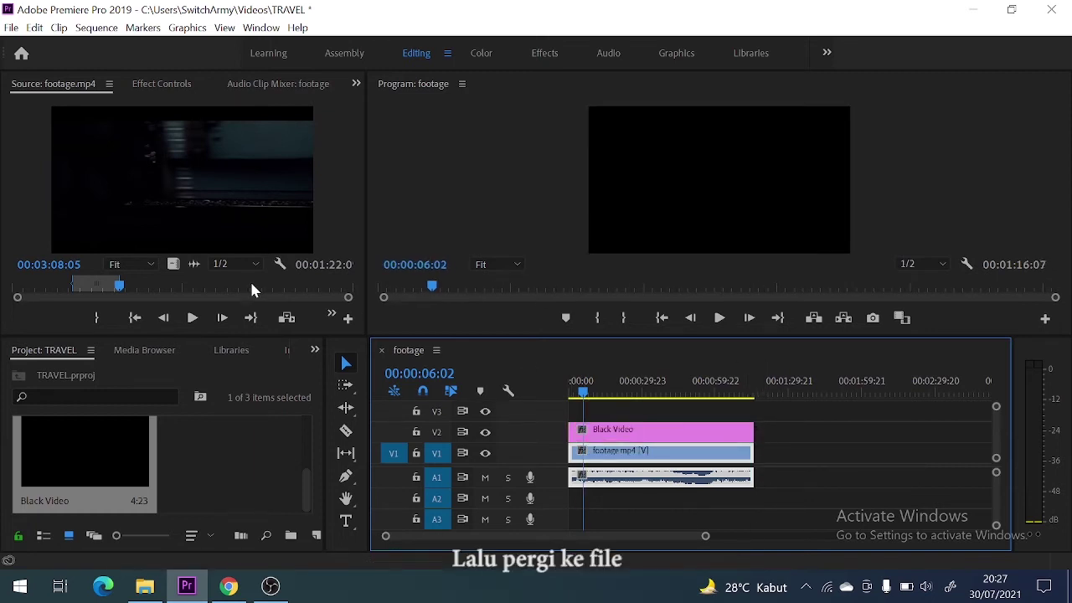
click(11, 27)
- Create a legacy title named TRAVEL from File > New > Legacy Title
mouse_move(18, 46)
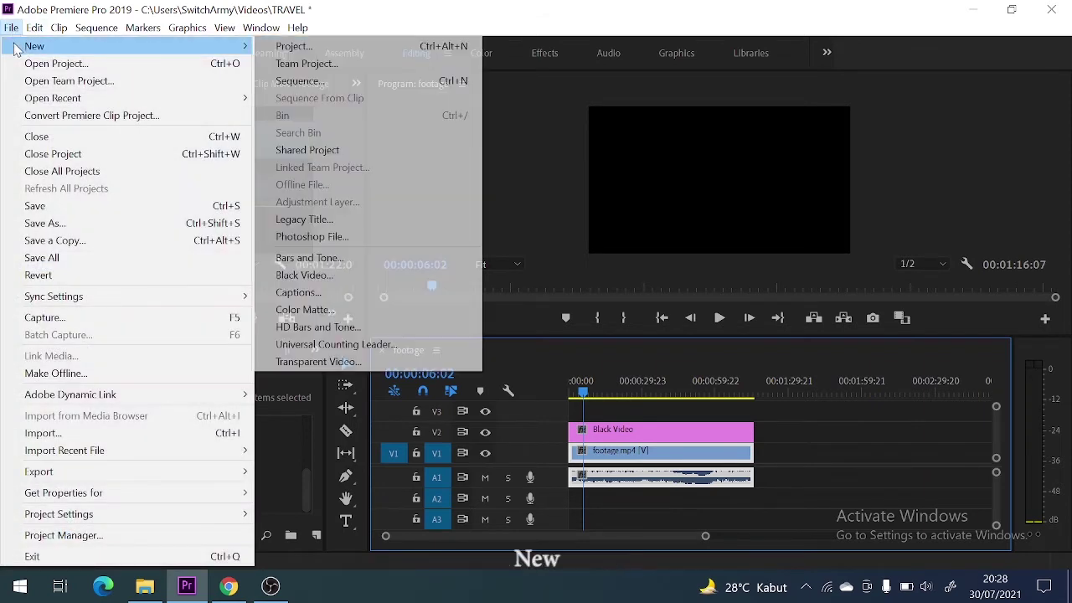
click(304, 223)
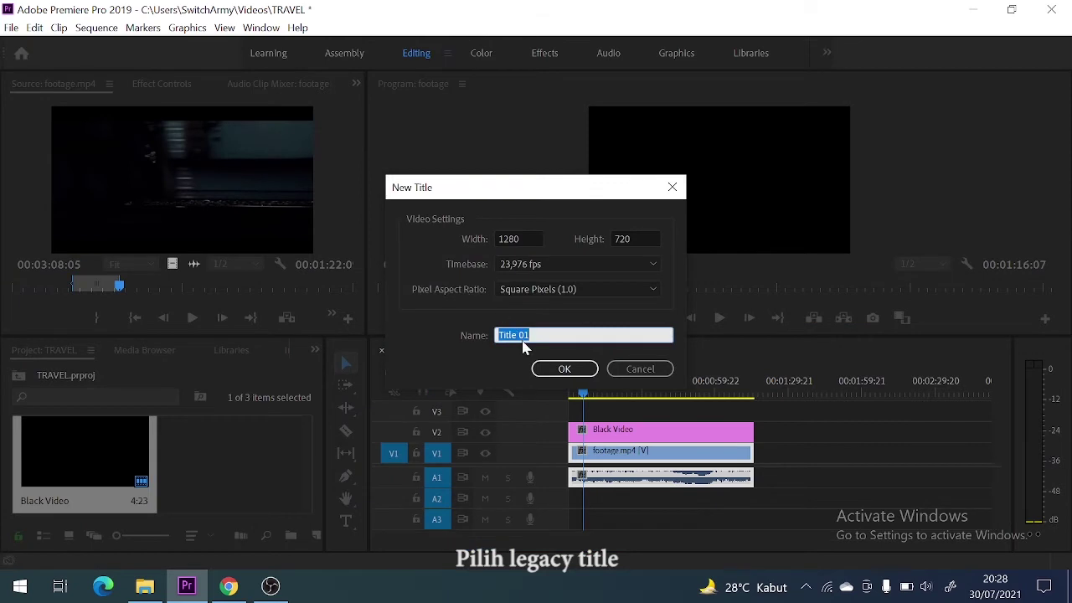
text(TRAVE)
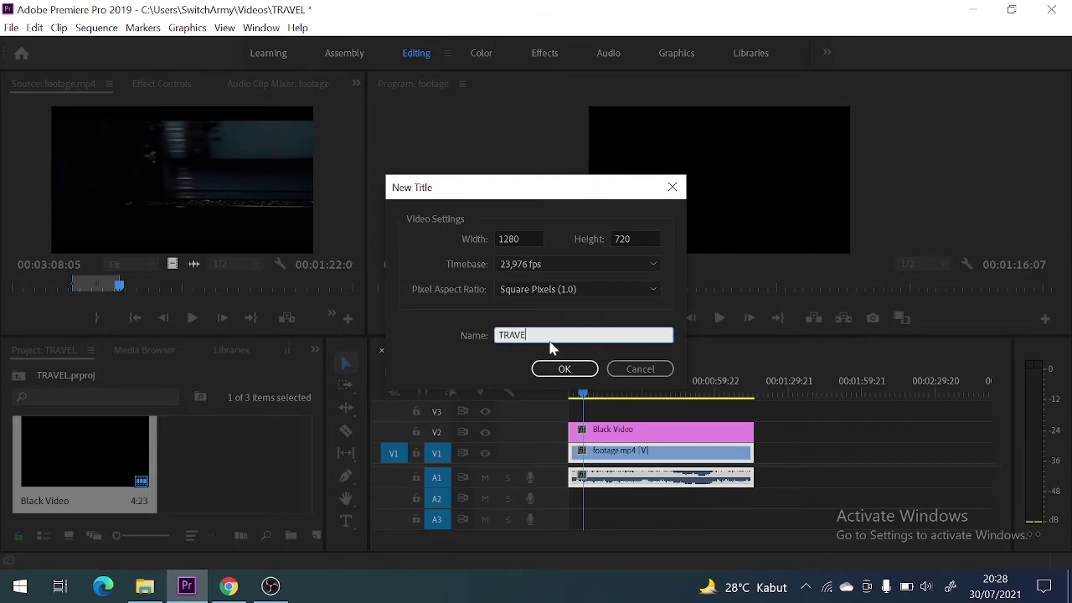
click(552, 366)
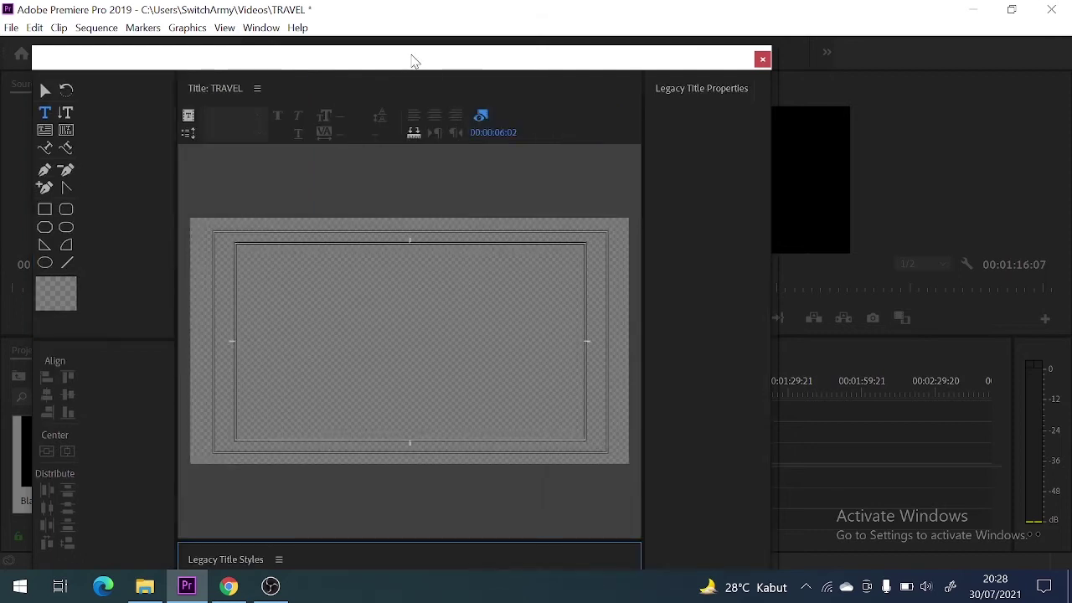
- Type the text TRAVEL on the title canvas
drag(463, 45, 479, 39)
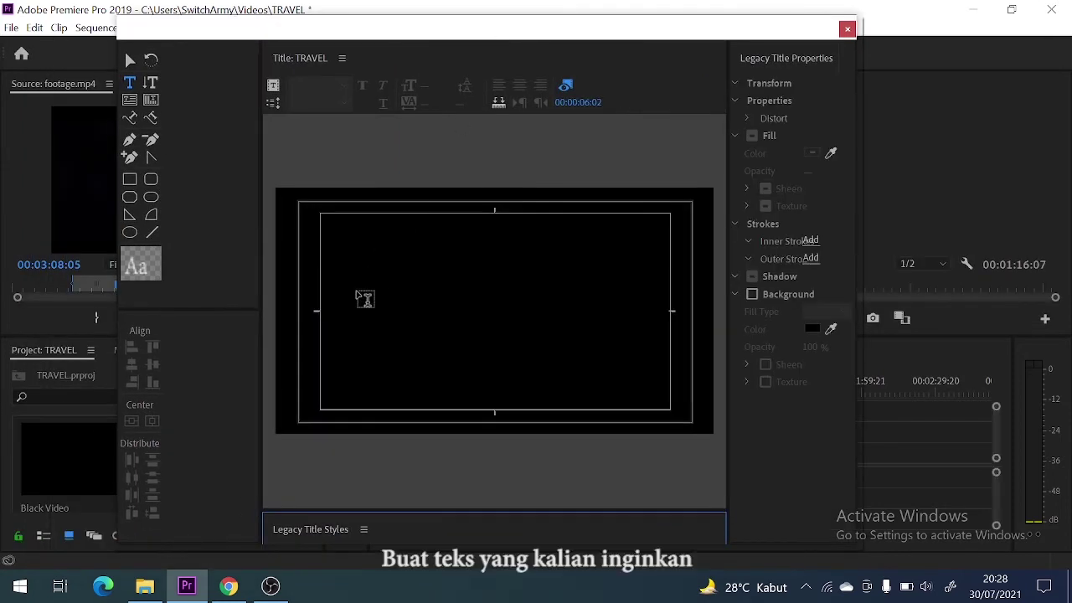
click(352, 306)
click(346, 298)
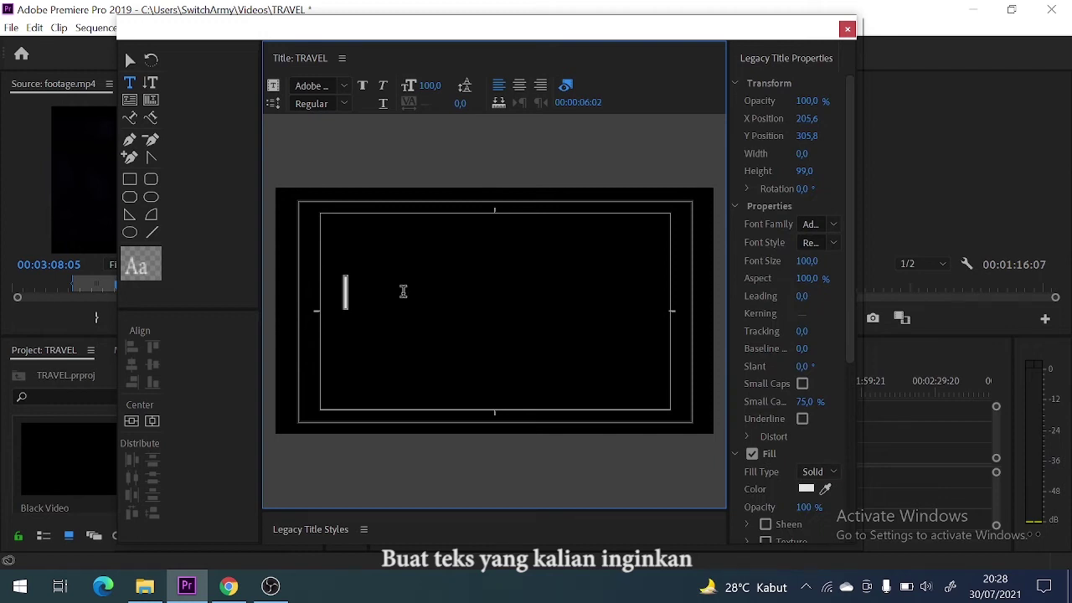
text(TRAVEL)
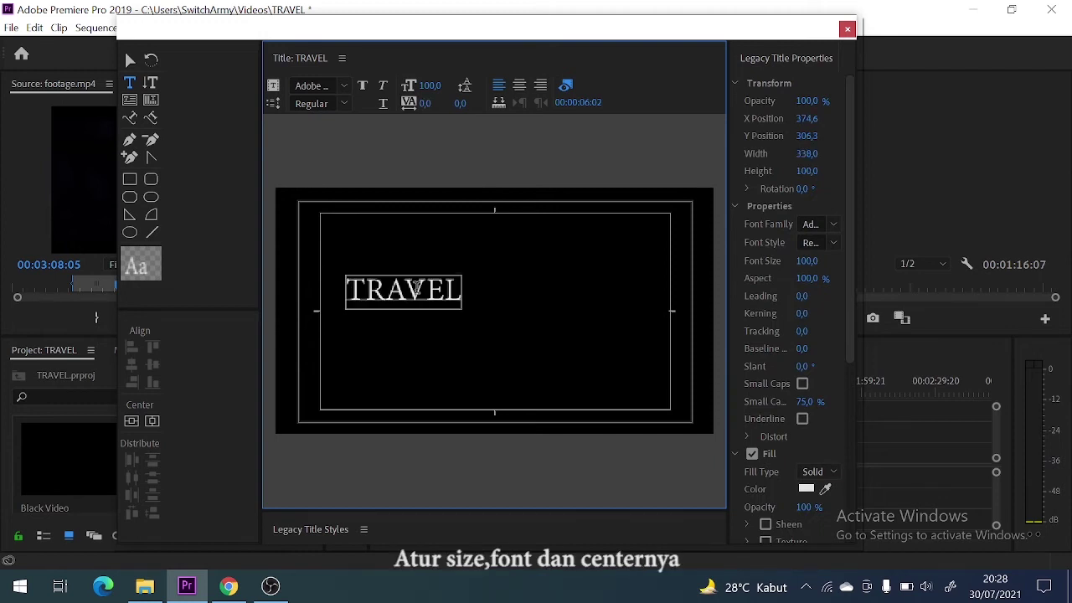
- Set the TRAVEL text to the Aquino font at size 315
double_click(416, 287)
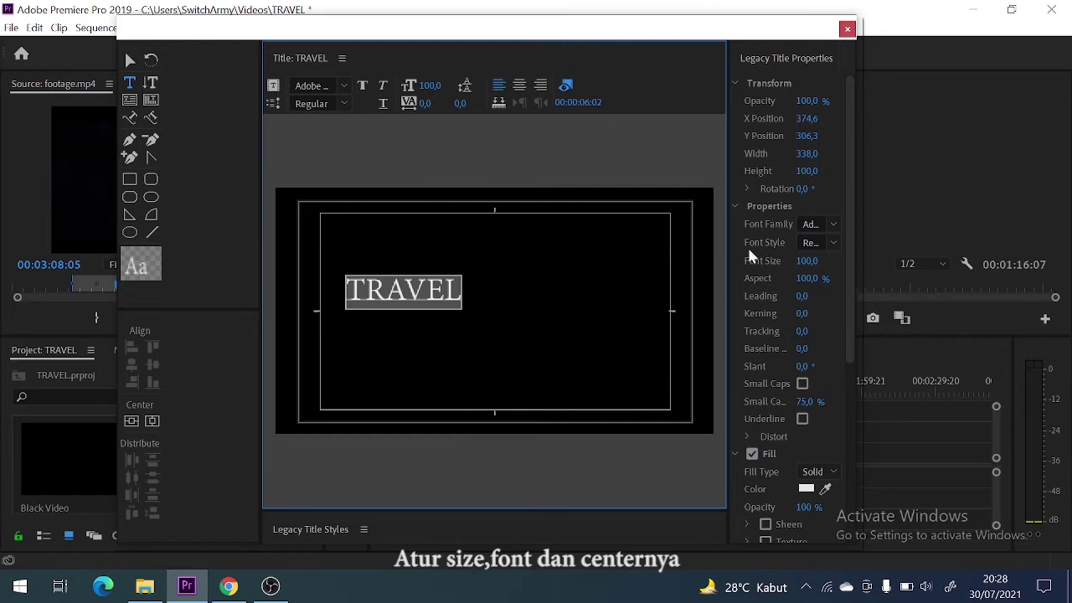
click(833, 225)
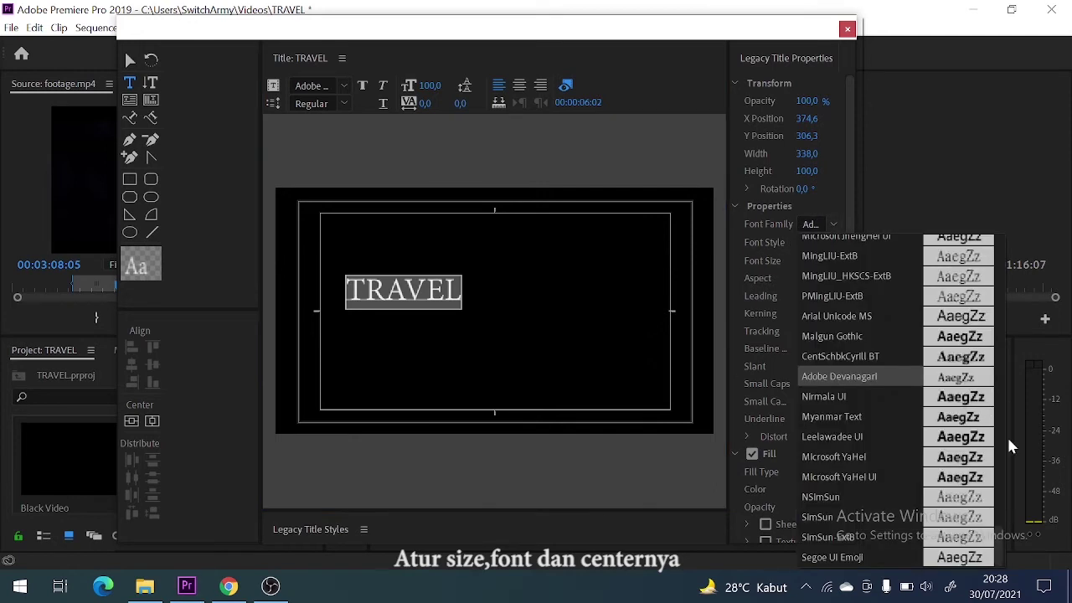
scroll(1003, 283, up, 10)
scroll(996, 286, up, 10)
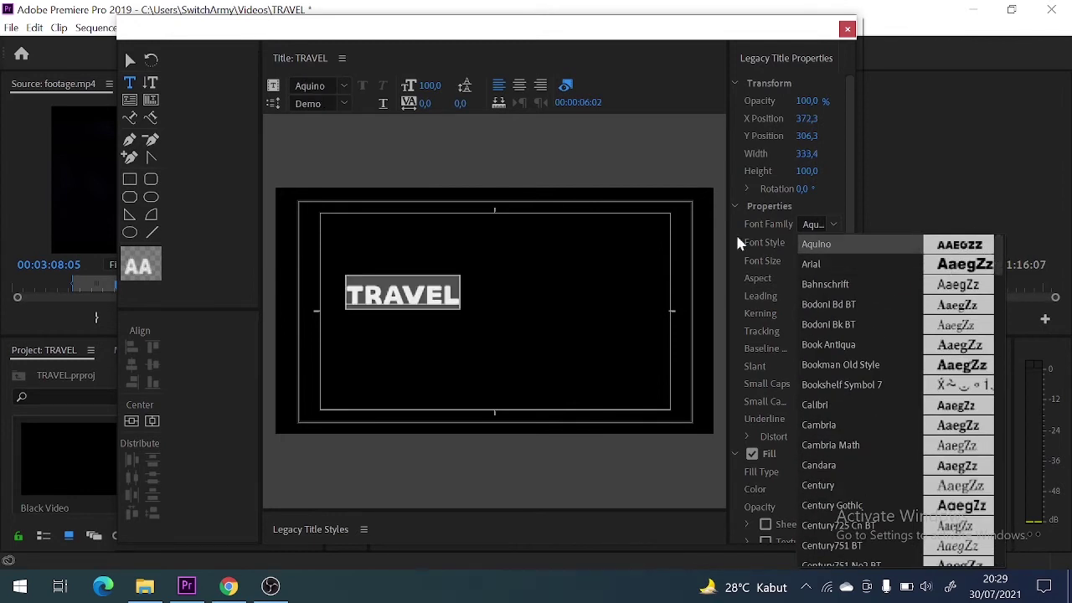
click(410, 87)
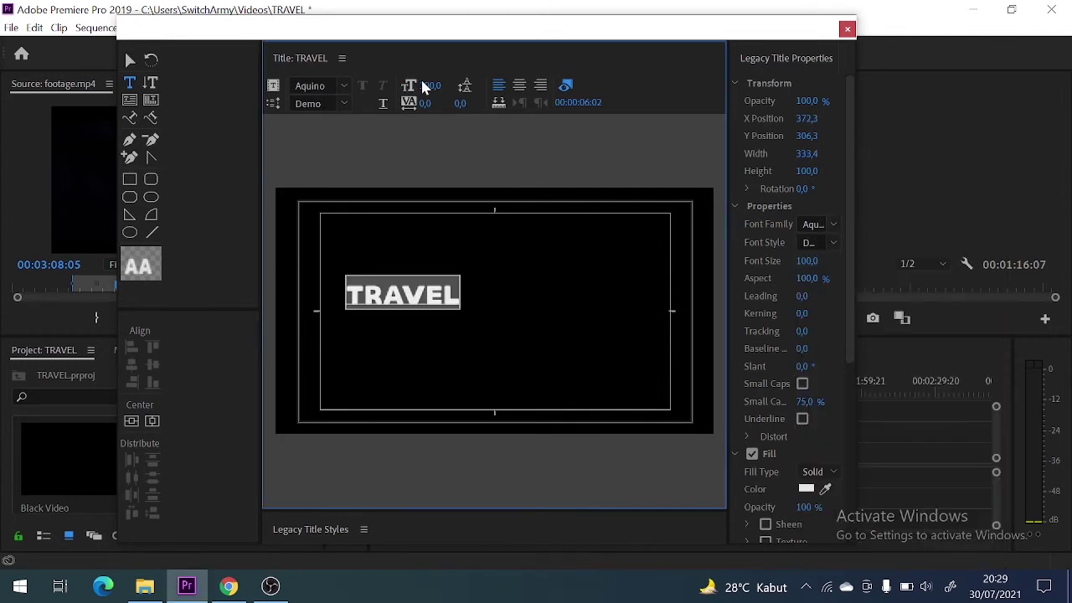
mouse_move(429, 85)
mouse_down()
mouse_move(477, 85)
mouse_move(436, 85)
mouse_up()
text(315)
- Centre the title horizontally and vertically, then close the title editor
click(158, 420)
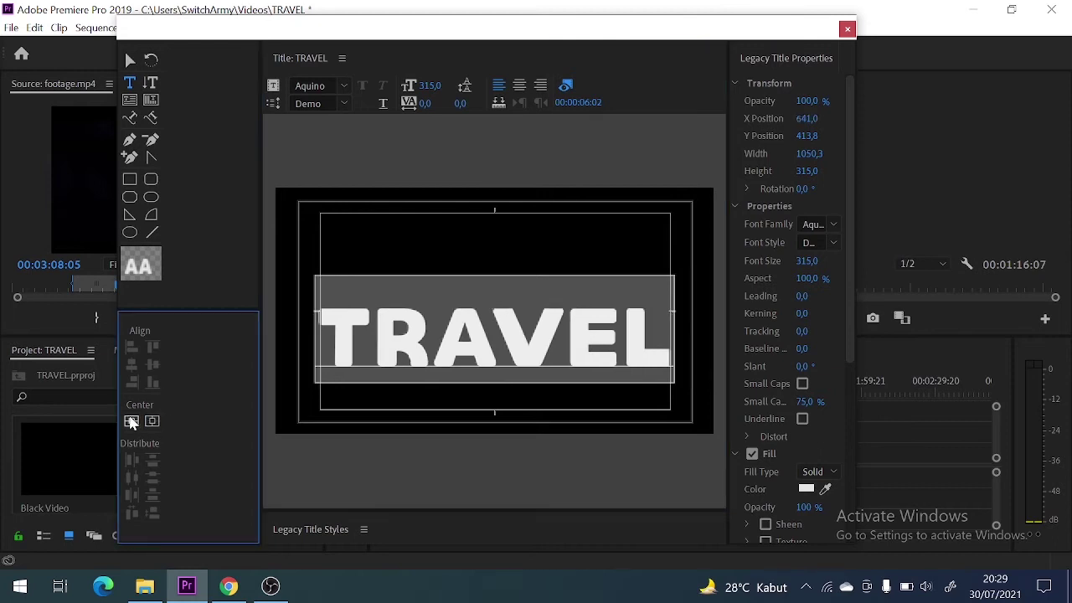
click(131, 422)
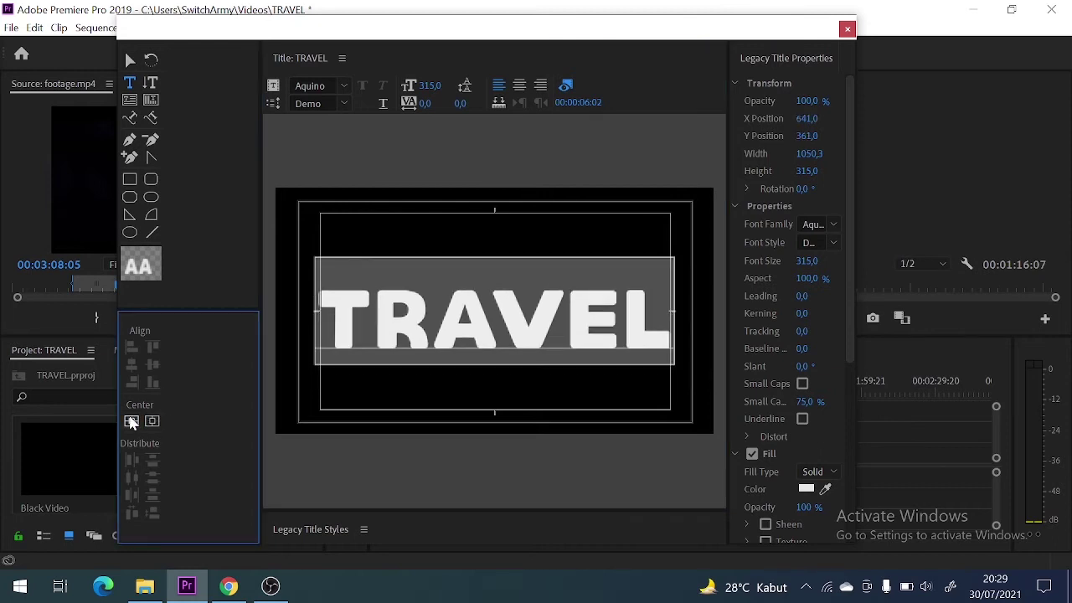
click(658, 175)
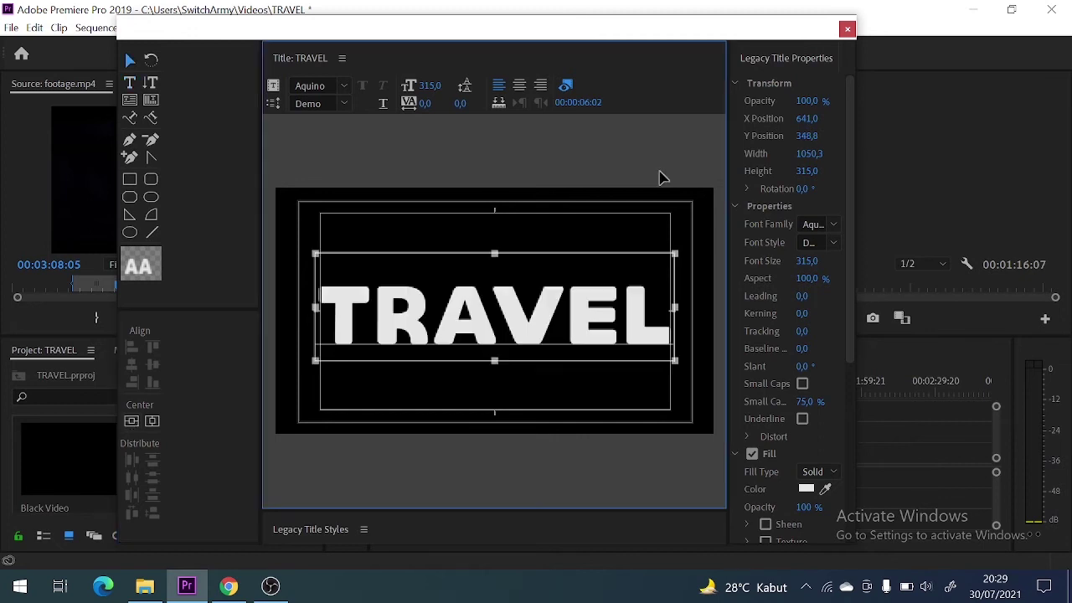
click(847, 29)
click(226, 468)
- Place TRAVEL on V3 and nest it with Black Video as Nested Sequence 01
mouse_move(226, 468)
mouse_down()
mouse_move(571, 412)
mouse_move(749, 406)
mouse_up()
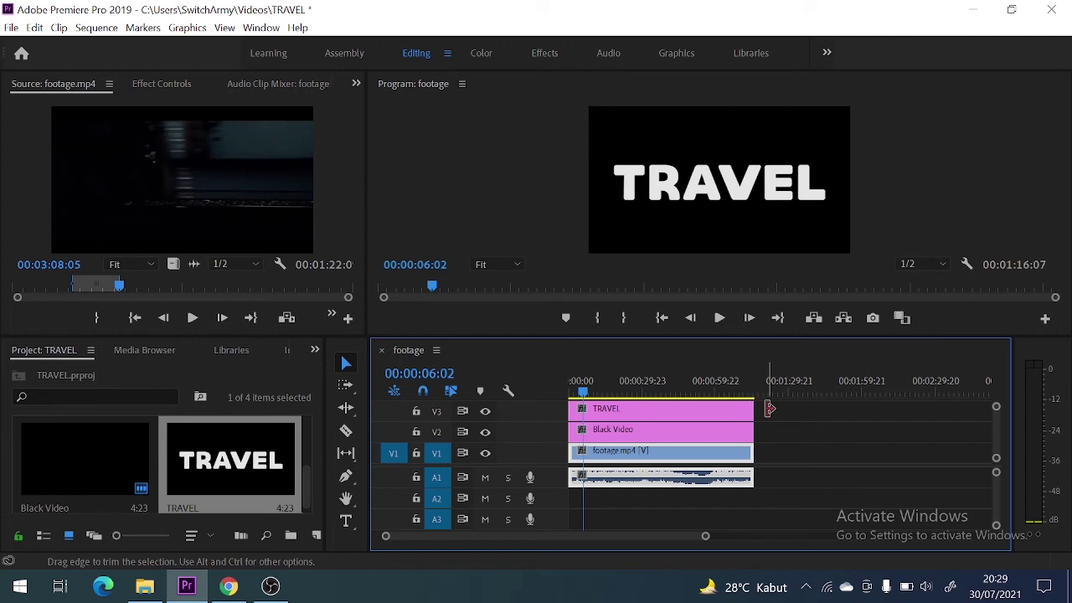
drag(771, 408, 737, 432)
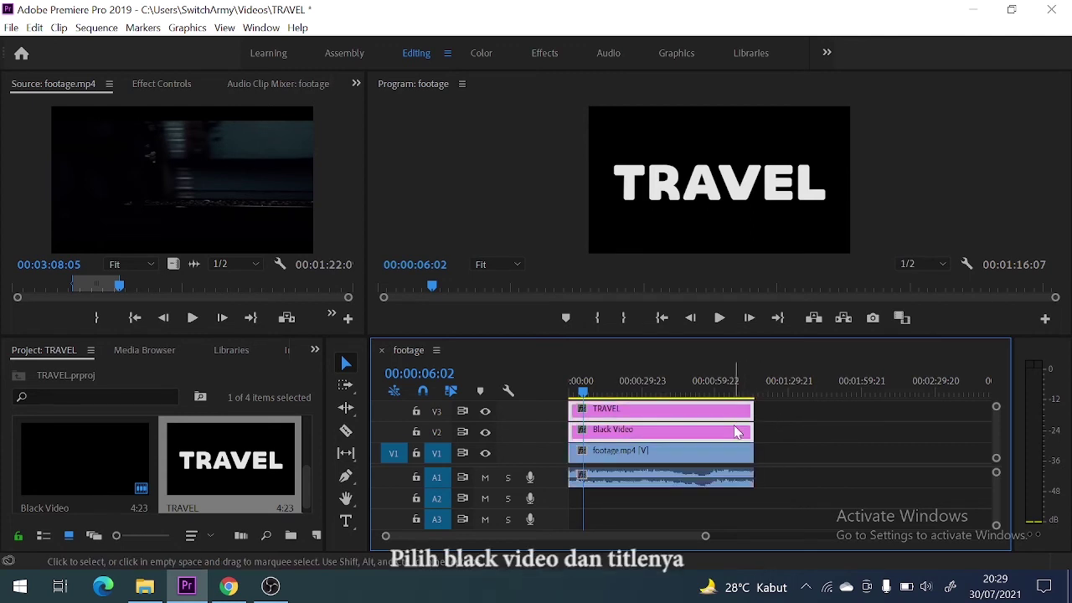
right_click(738, 432)
mouse_move(775, 437)
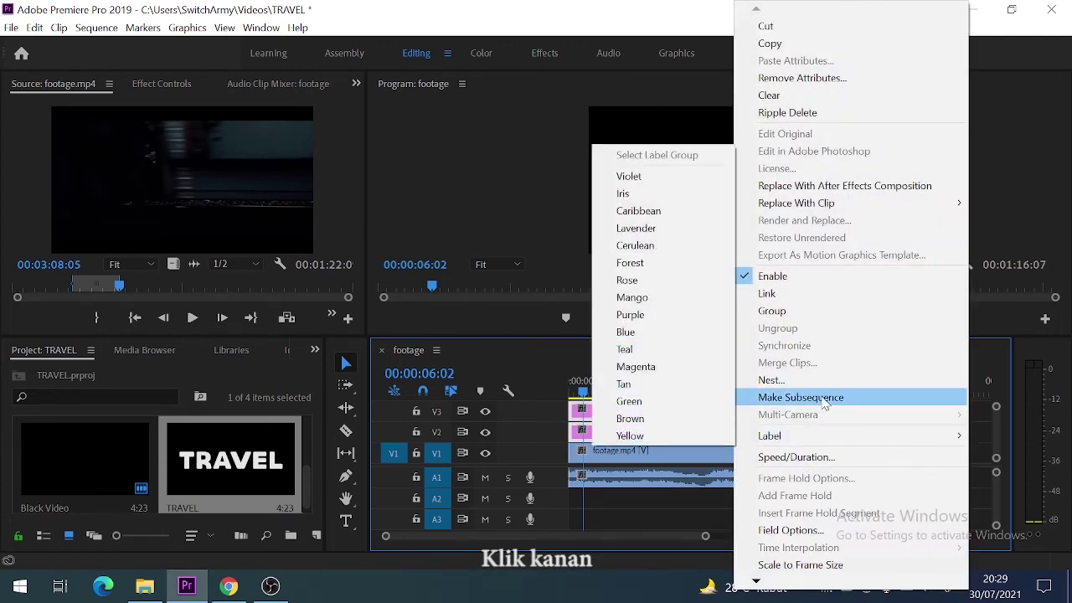
click(836, 384)
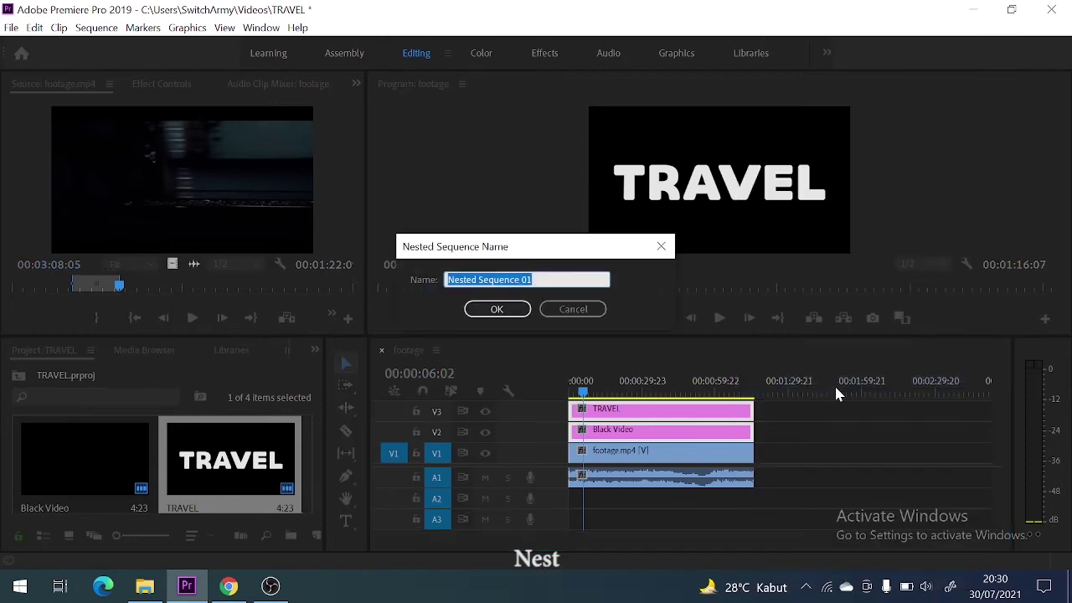
click(513, 308)
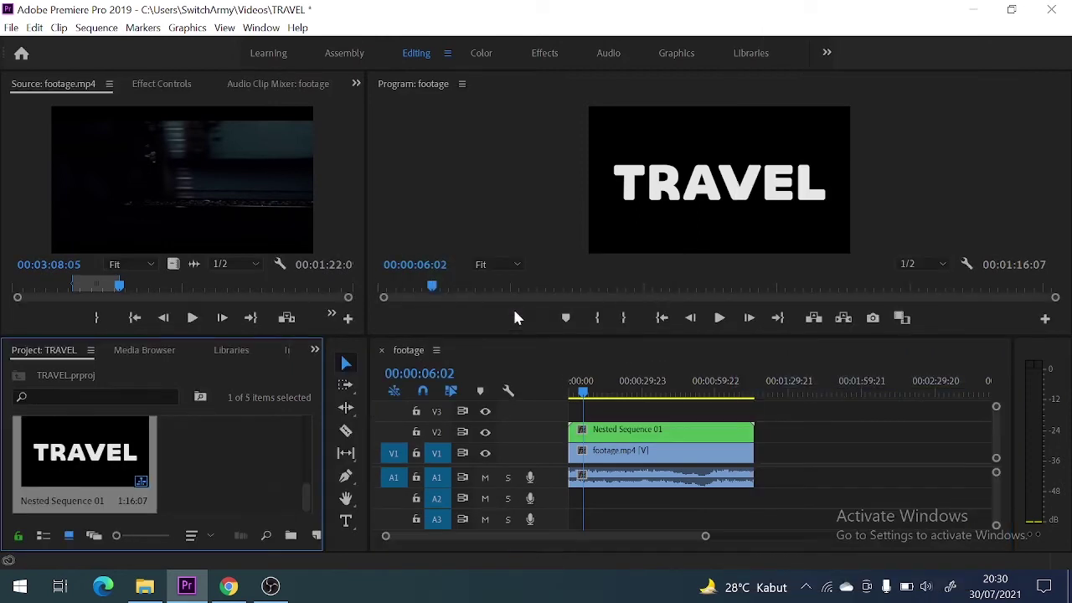
click(641, 428)
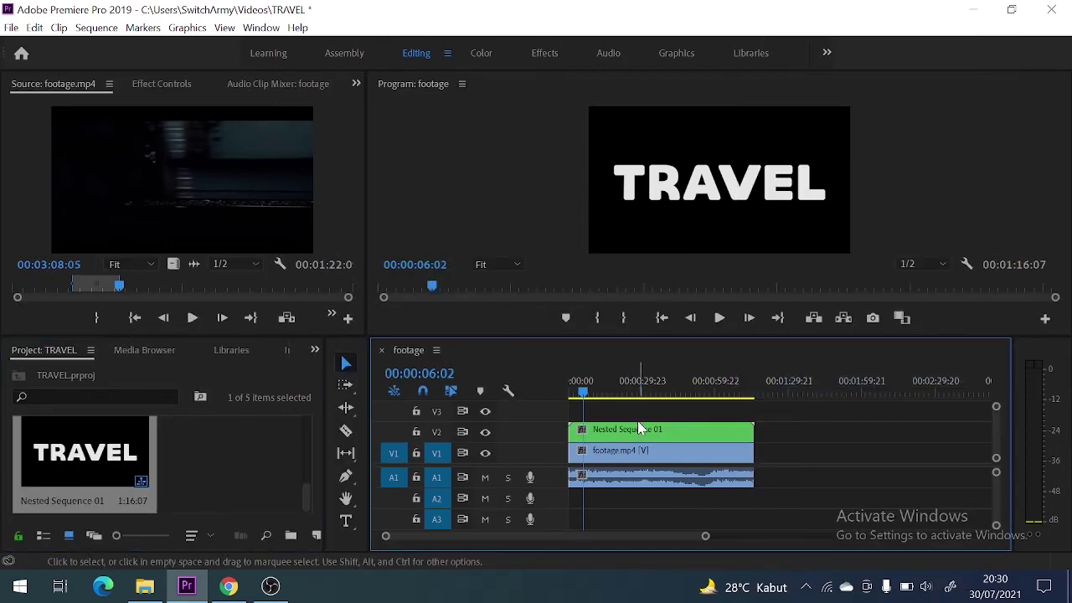
click(652, 432)
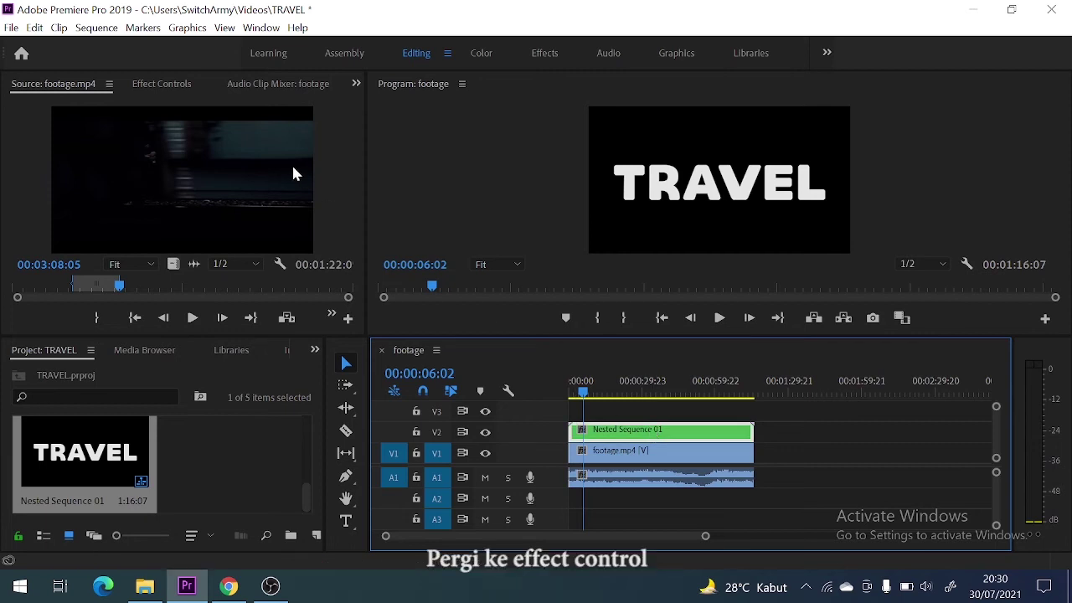
- Set the nested clip's Opacity blend mode to Multiply in Effect Controls
click(161, 83)
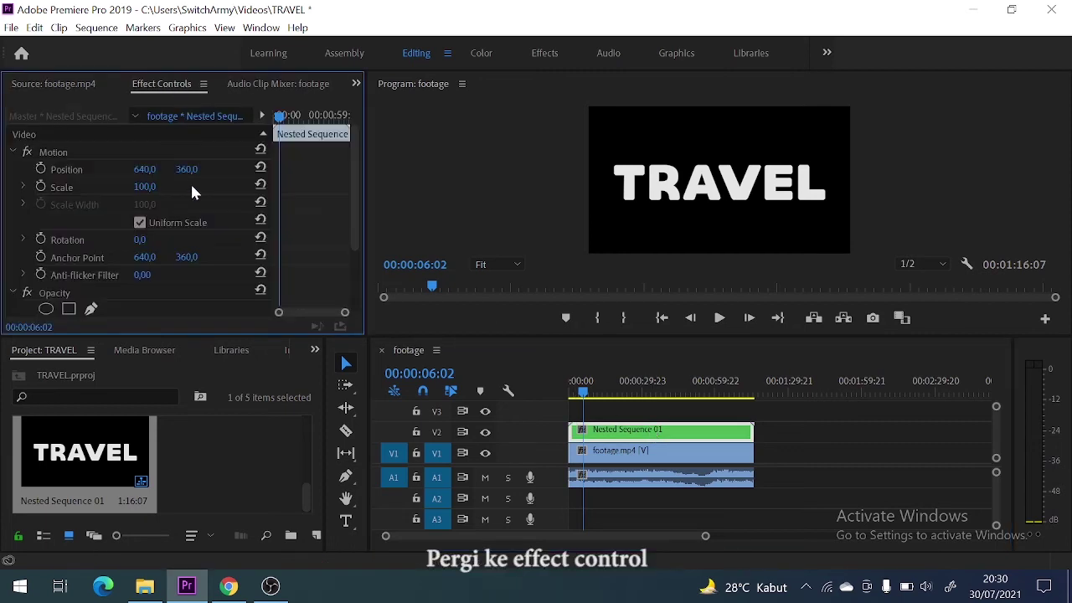
scroll(248, 251, down, 3)
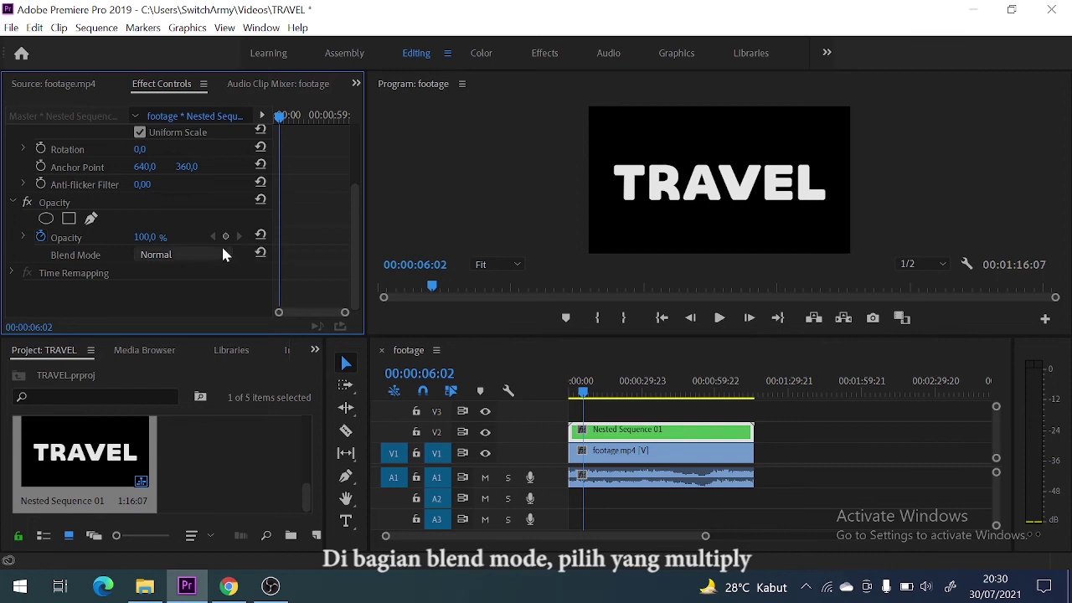
click(209, 248)
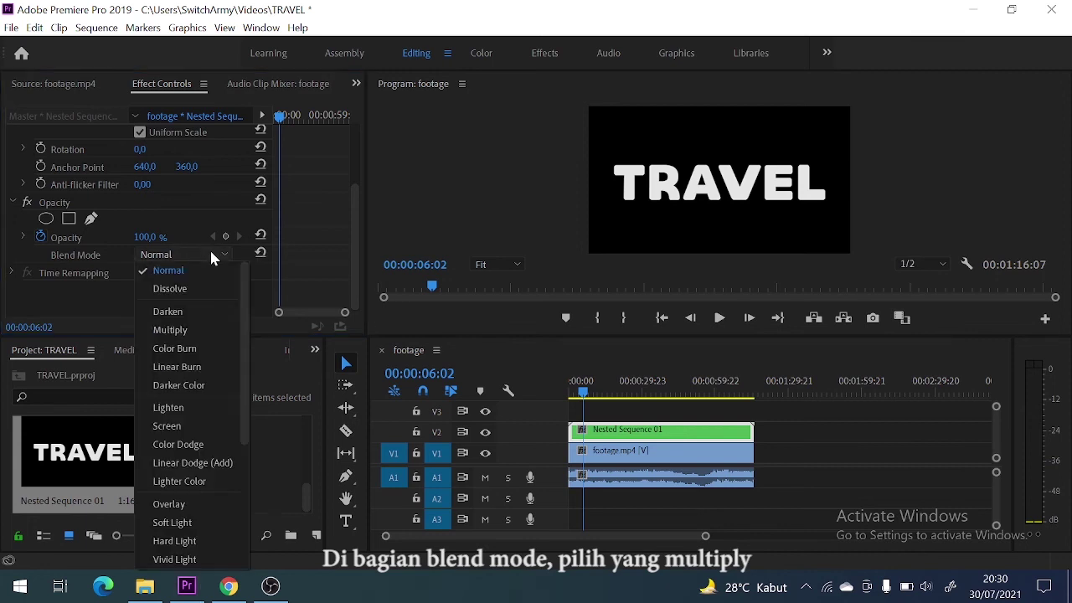
click(201, 330)
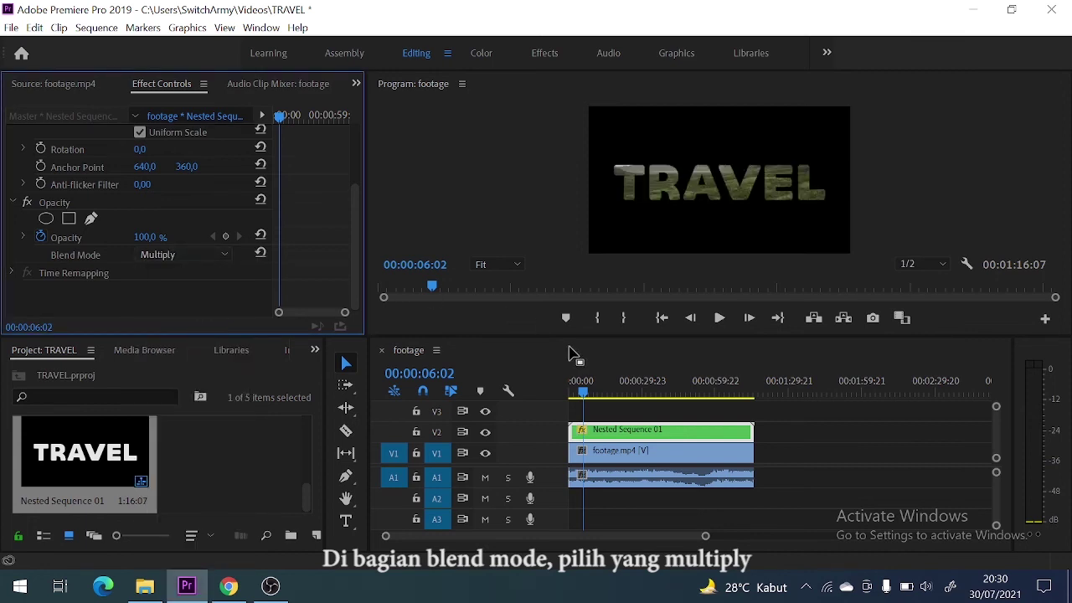
- Play the sequence from the start to preview footage through the letters
drag(584, 395, 556, 395)
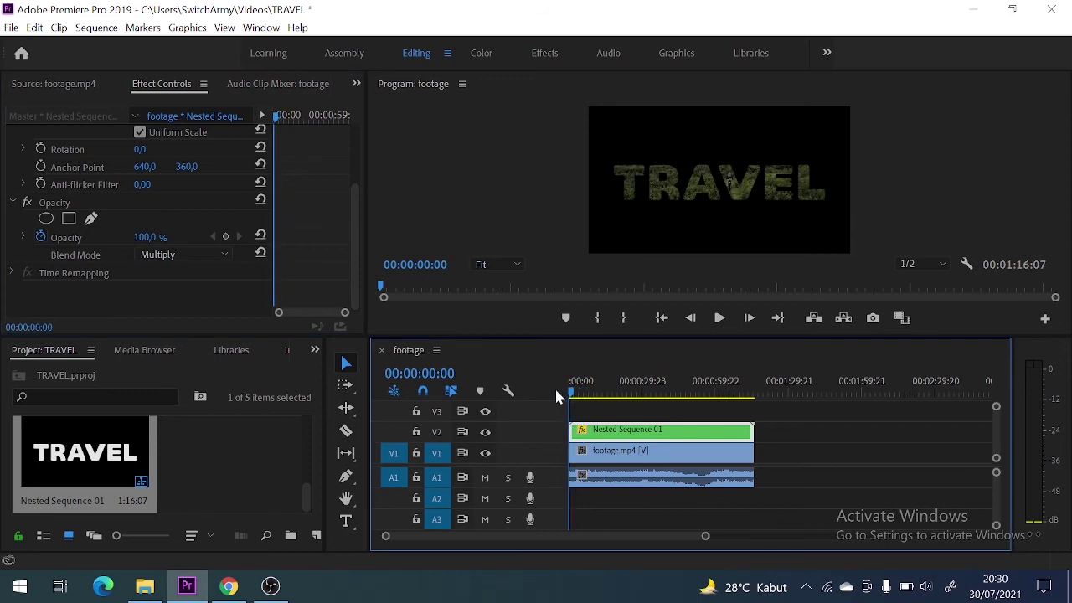
key(space)
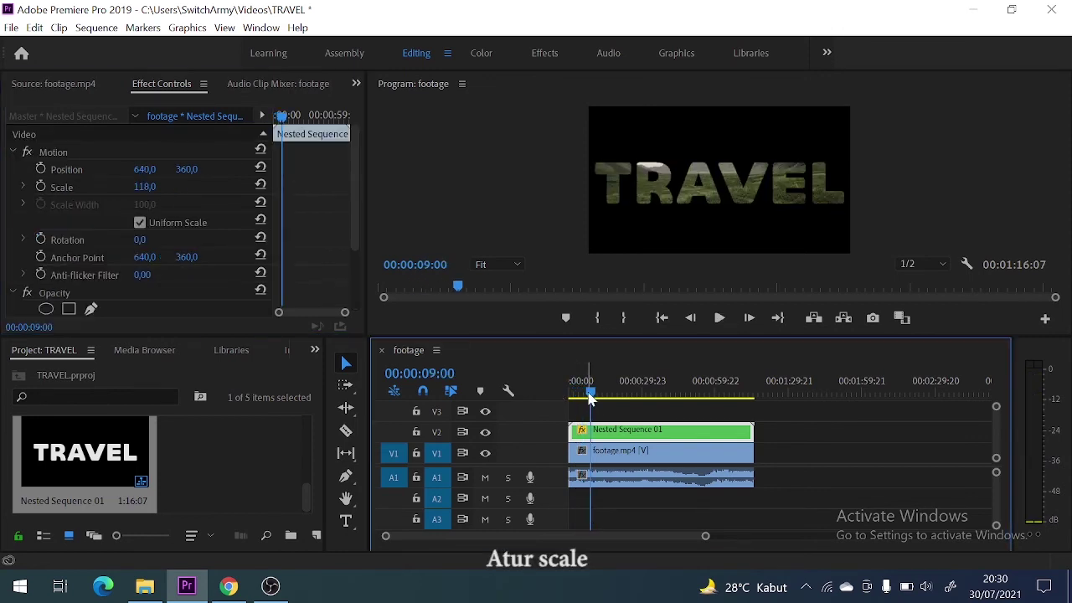
key(space)
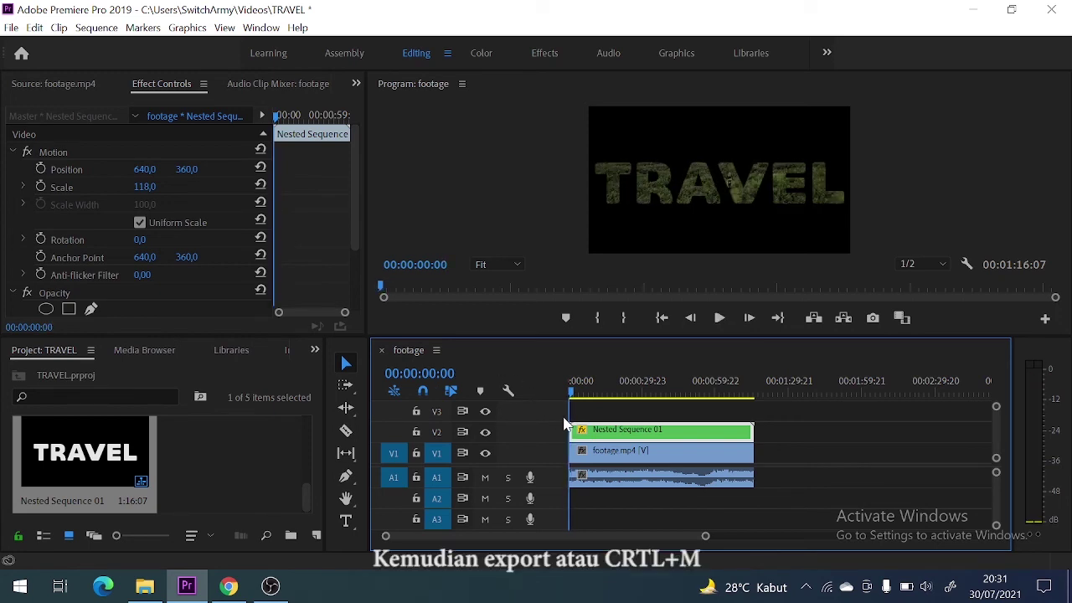
key(ctrl+m)
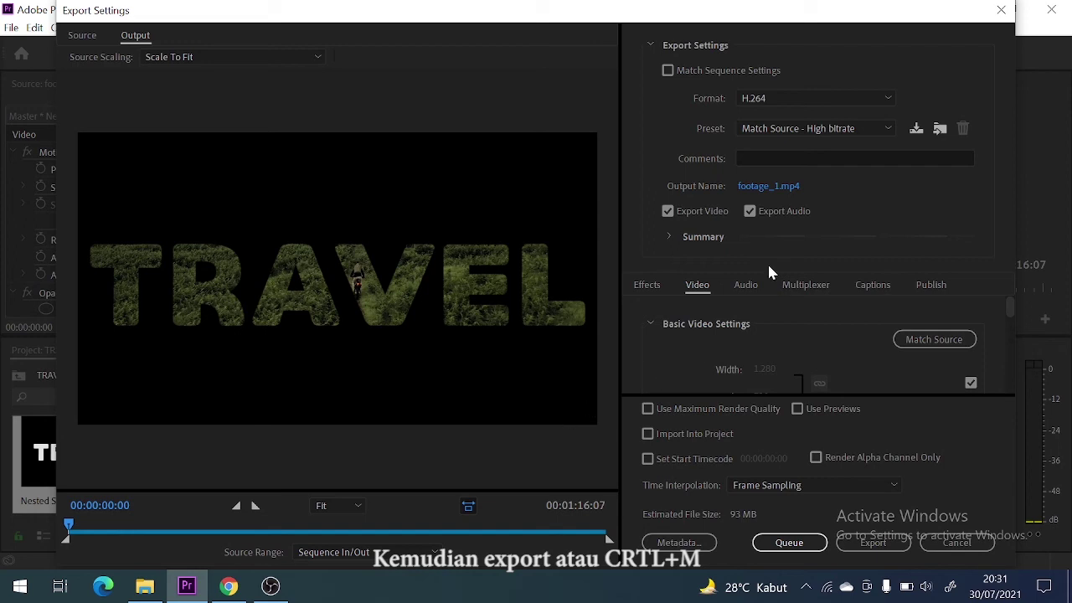
- Export the sequence as H.264 MP4 named TRAVEL TEKS VIDEO.mp4
click(756, 188)
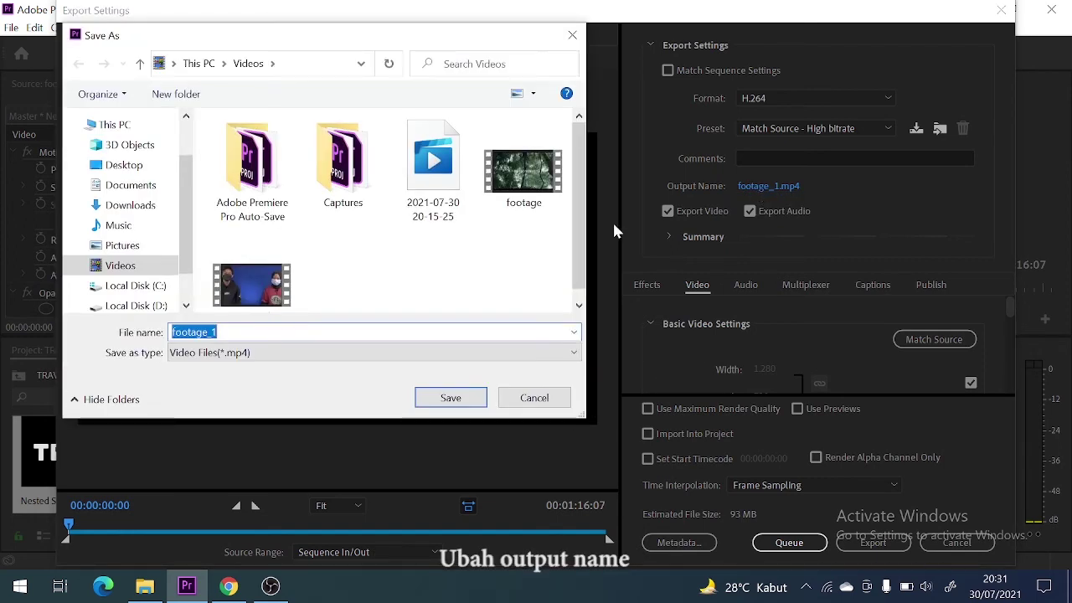
text(TRAVEL)
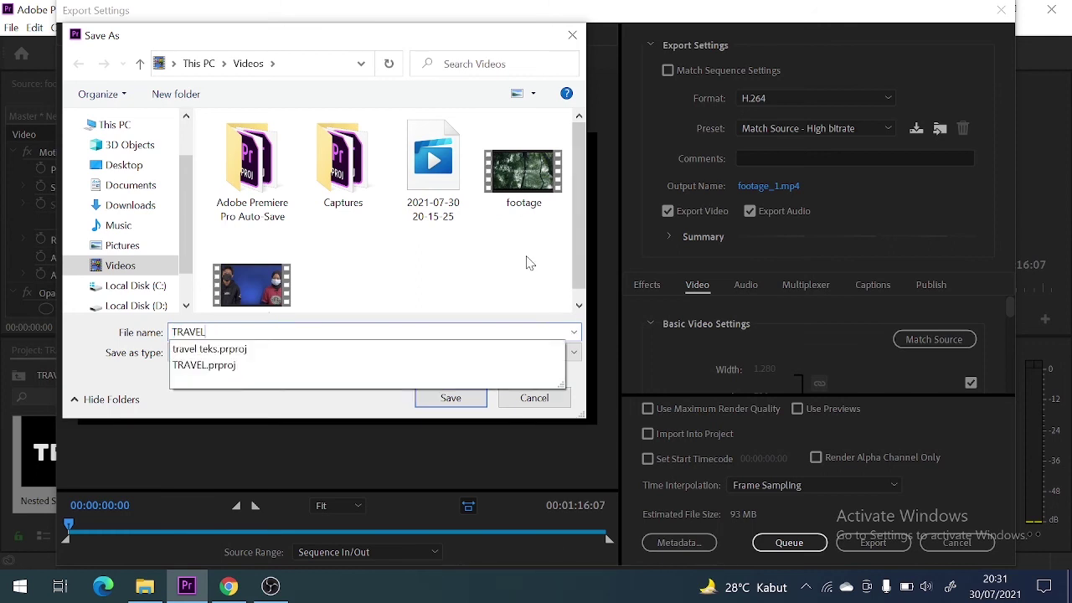
text( TEKS VIDEO)
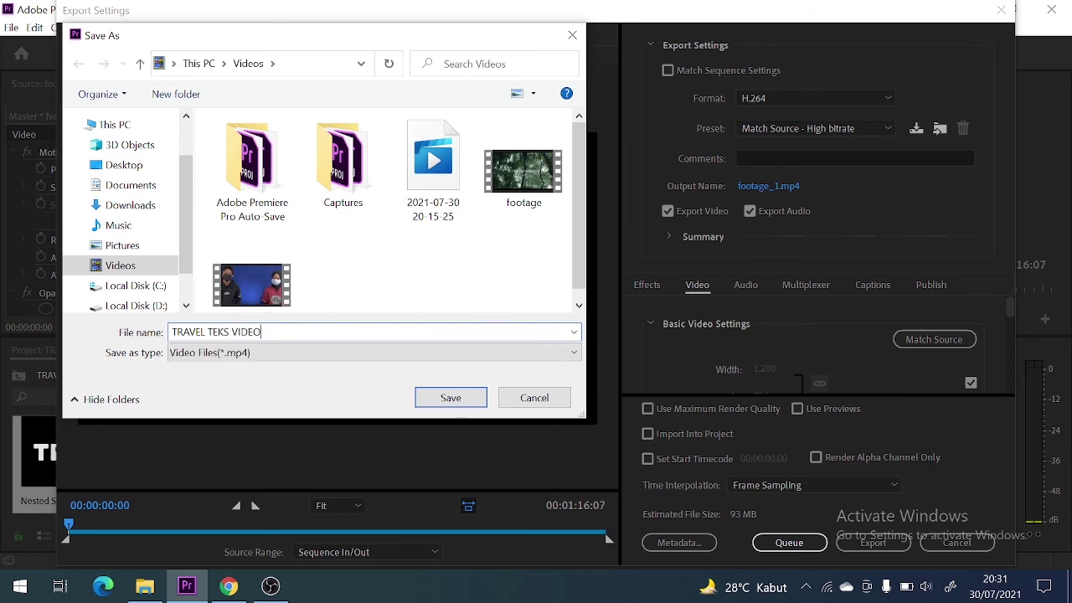
click(459, 400)
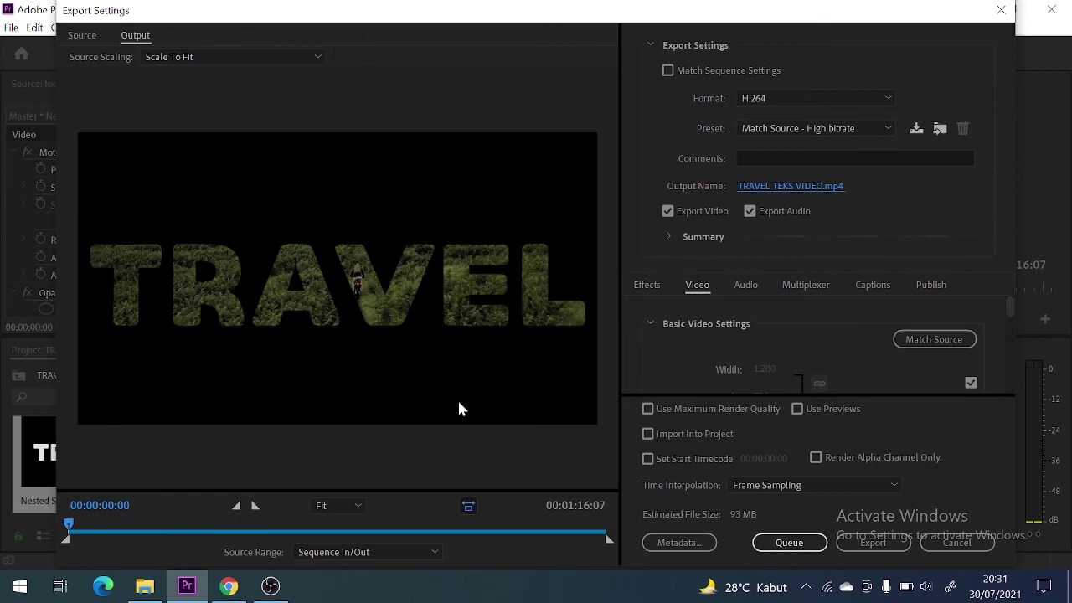
click(873, 542)
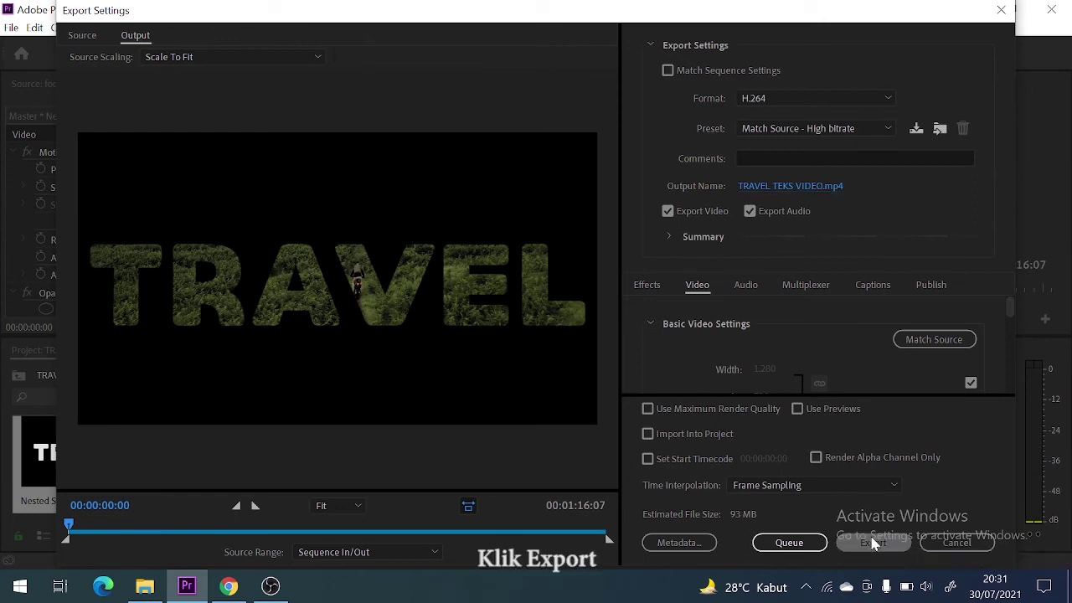